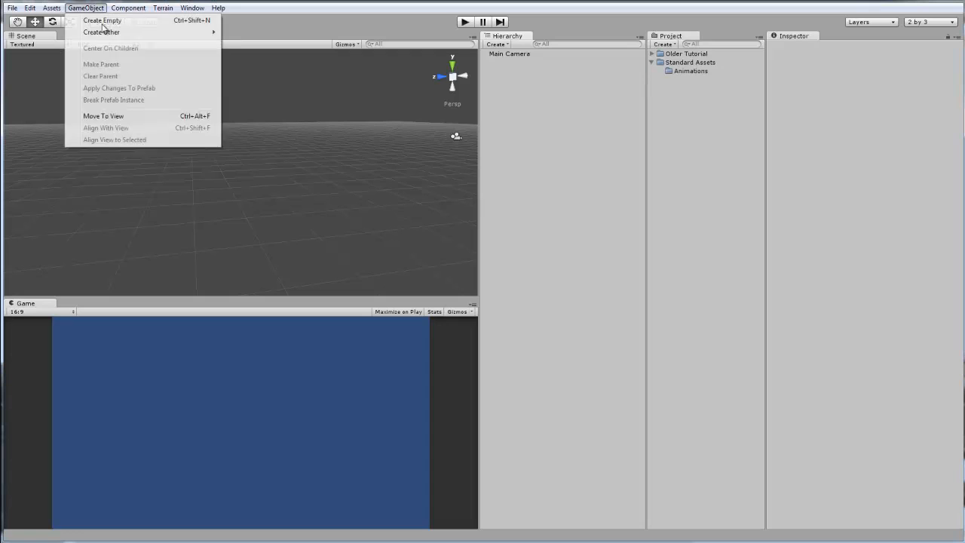
Create a cube, flatten it into a thin platform about 4.2 units wide, and set its Y scale to 0.1.
mouse_move(113, 31)
click(268, 148)
drag(231, 159, 244, 133)
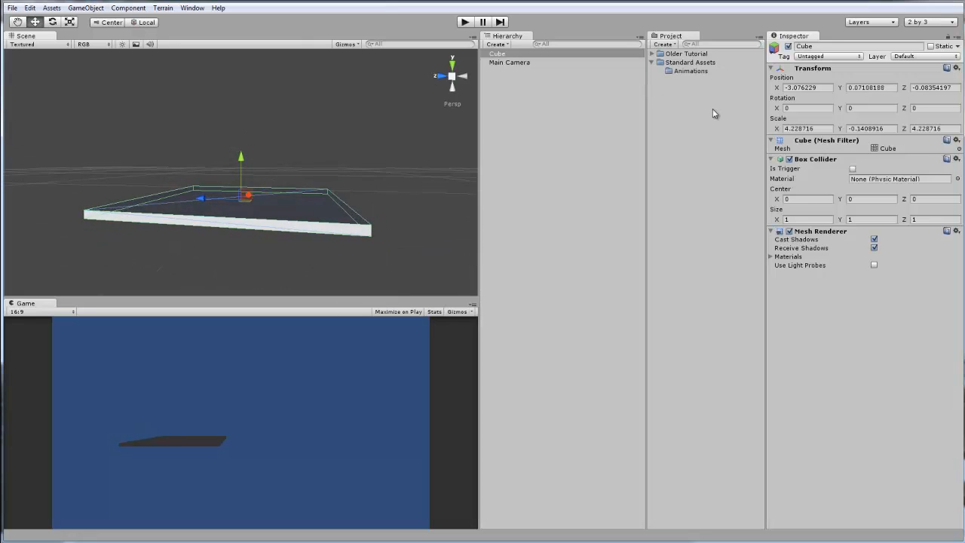
click(875, 129)
text(1)
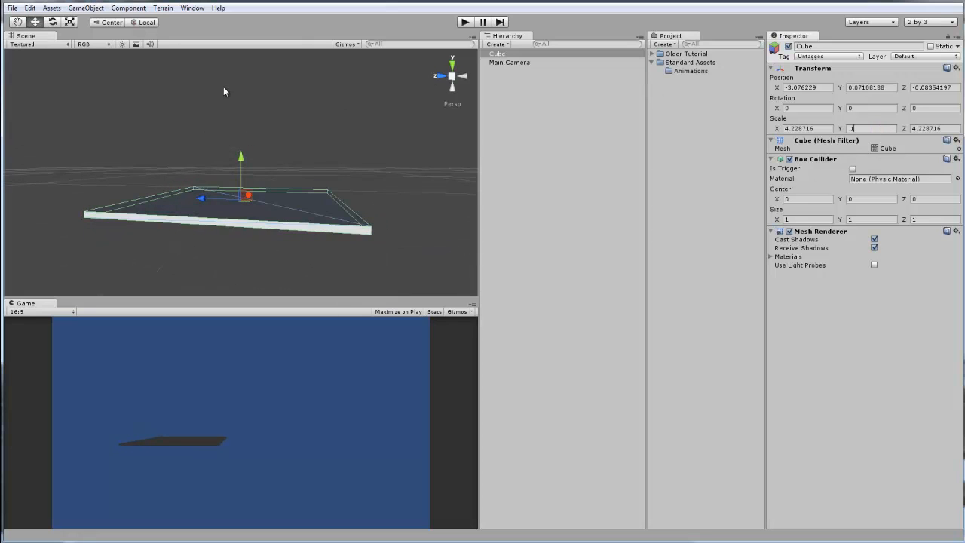
key(Return)
Create a sphere and place it resting on the platform, at a Y position of about 0.68.
click(85, 8)
mouse_move(106, 32)
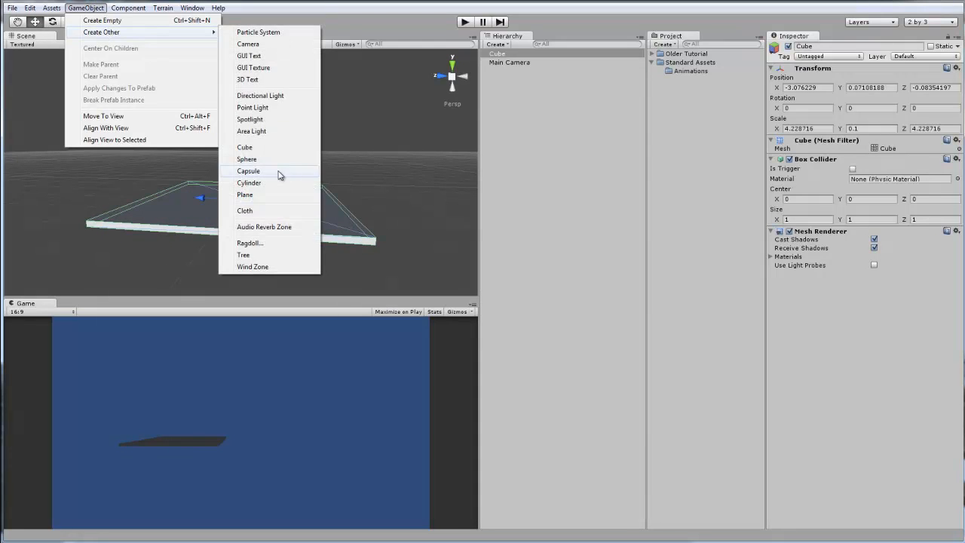
click(246, 159)
alt+drag(260, 185, 230, 96)
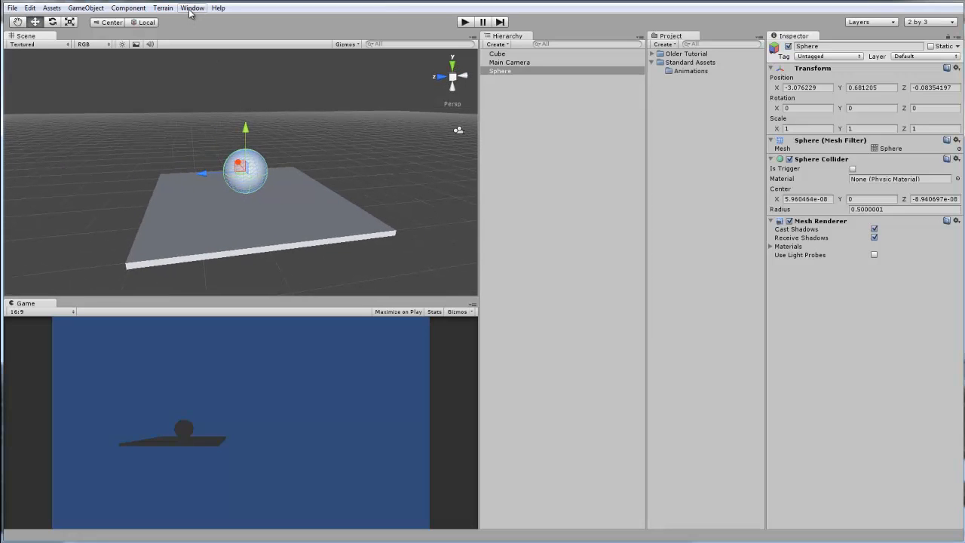
Open the Animation window and create a new clip for the sphere named Bounce in Standard Assets/Animations.
click(192, 9)
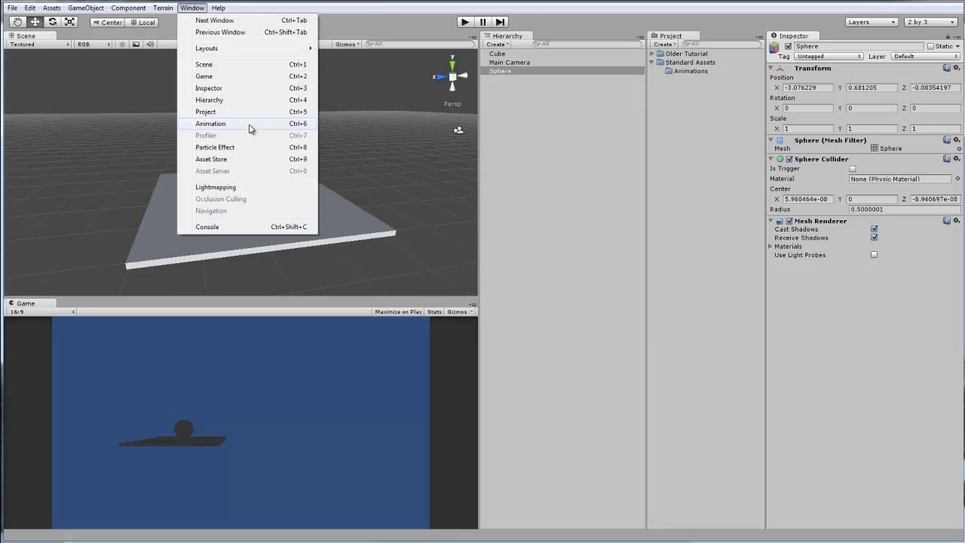
click(211, 124)
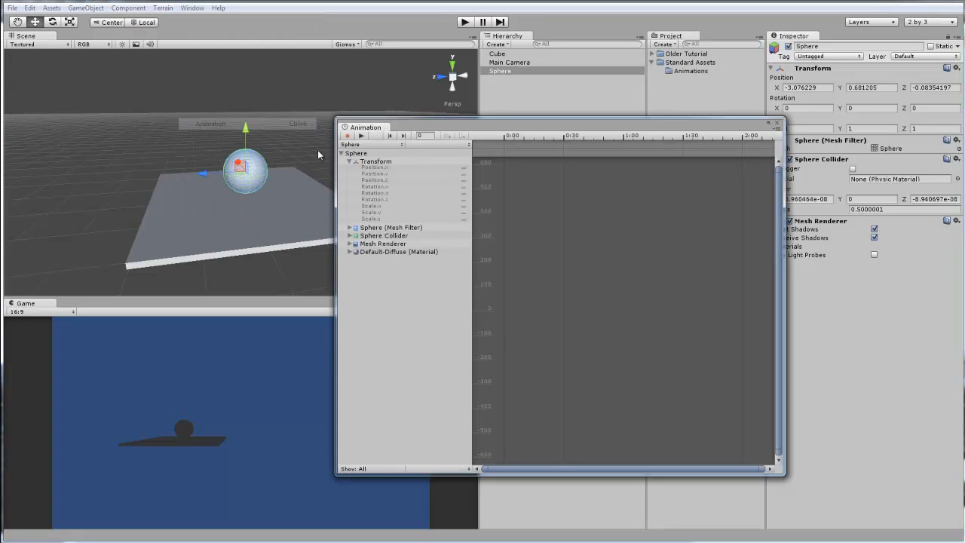
click(456, 144)
click(457, 156)
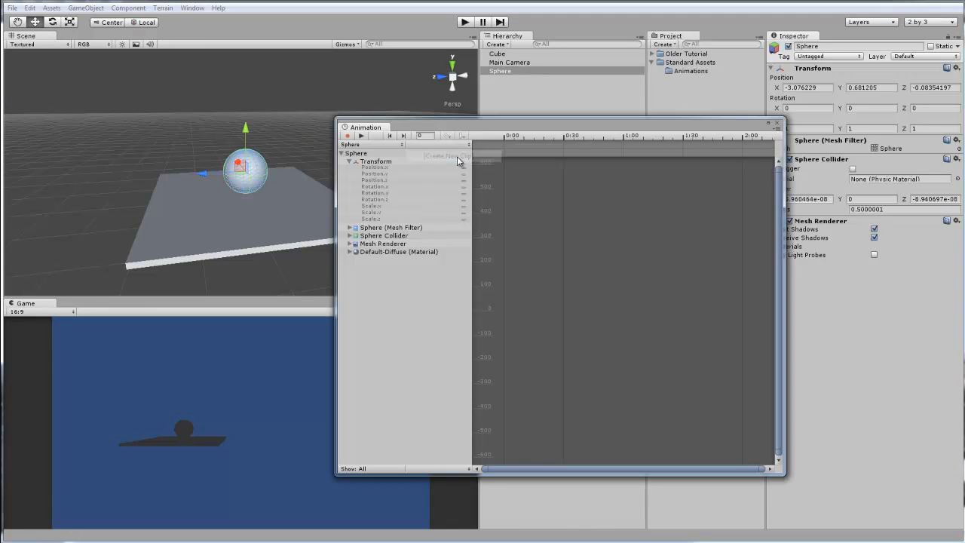
double_click(332, 159)
double_click(316, 150)
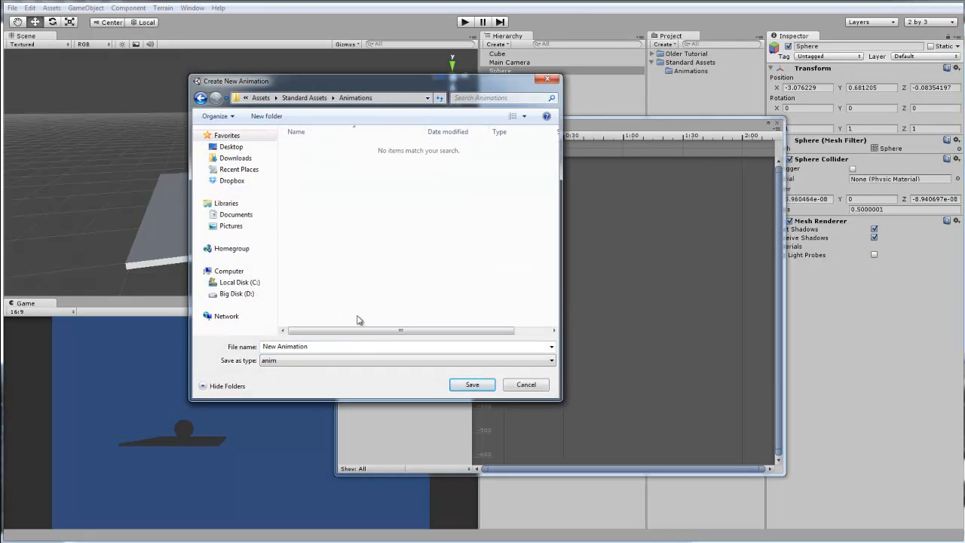
click(355, 348)
text(Bounce)
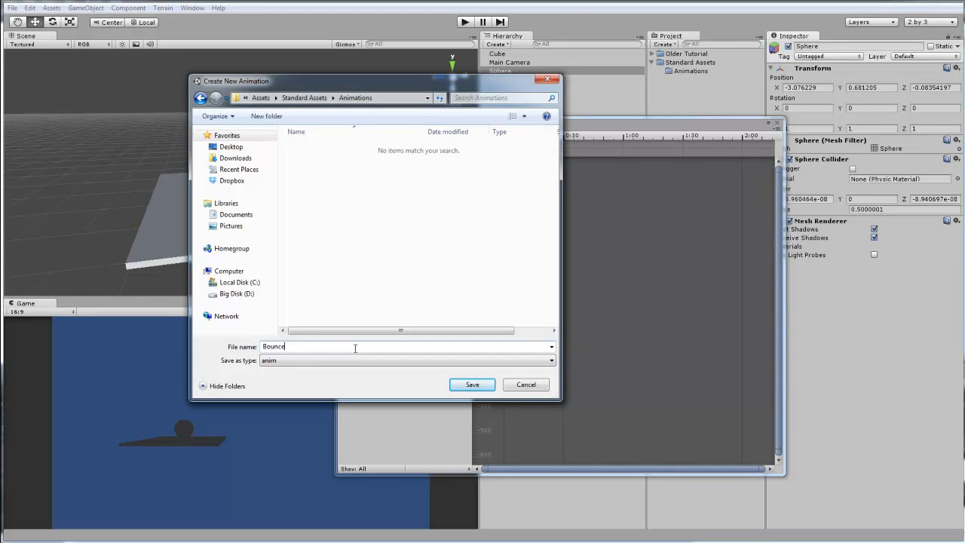
key(Return)
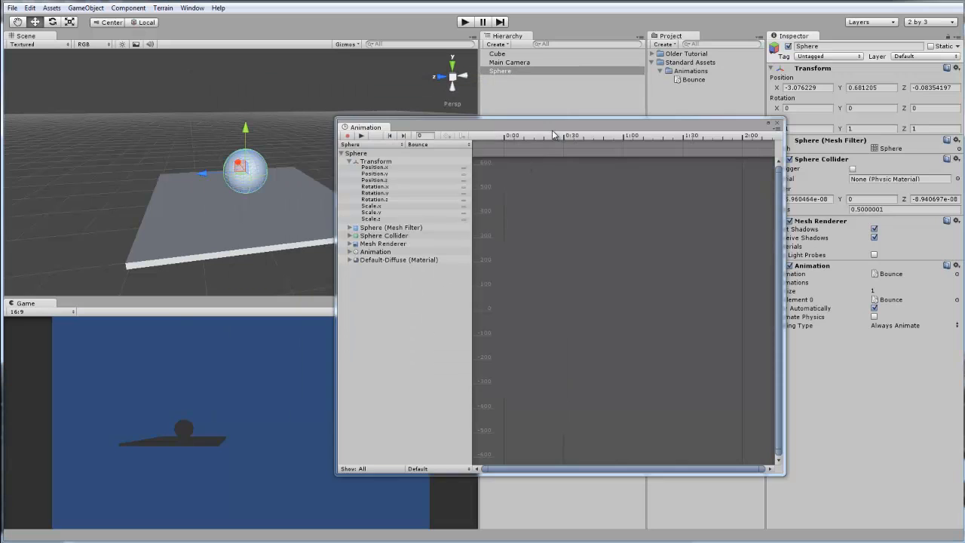
Turn on recording for the Bounce clip and add a position key for the sphere at frame 0.
drag(553, 135, 574, 119)
click(487, 147)
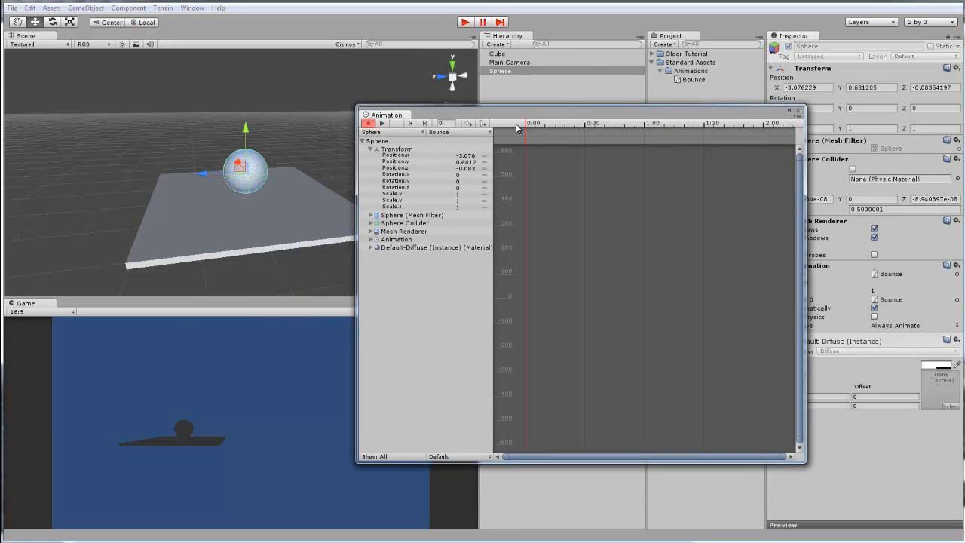
click(487, 162)
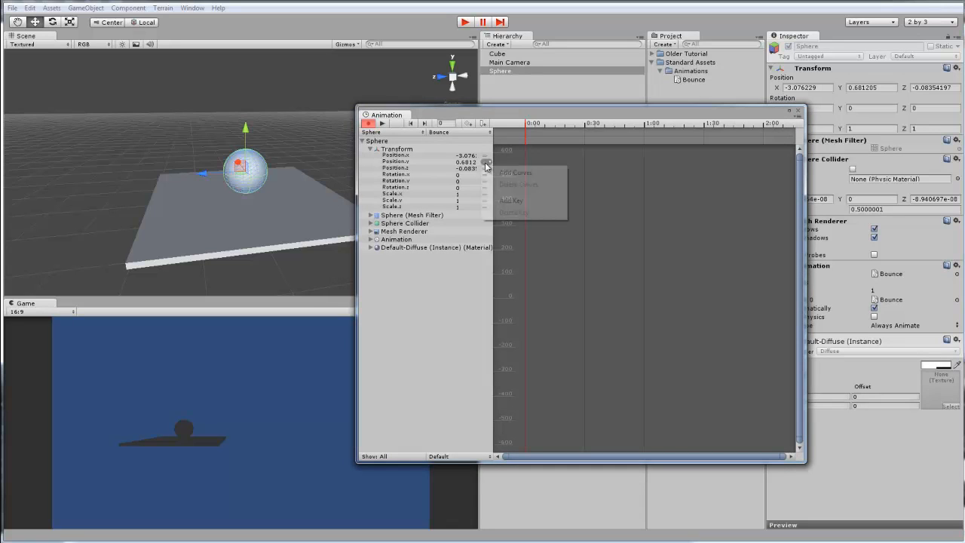
click(512, 201)
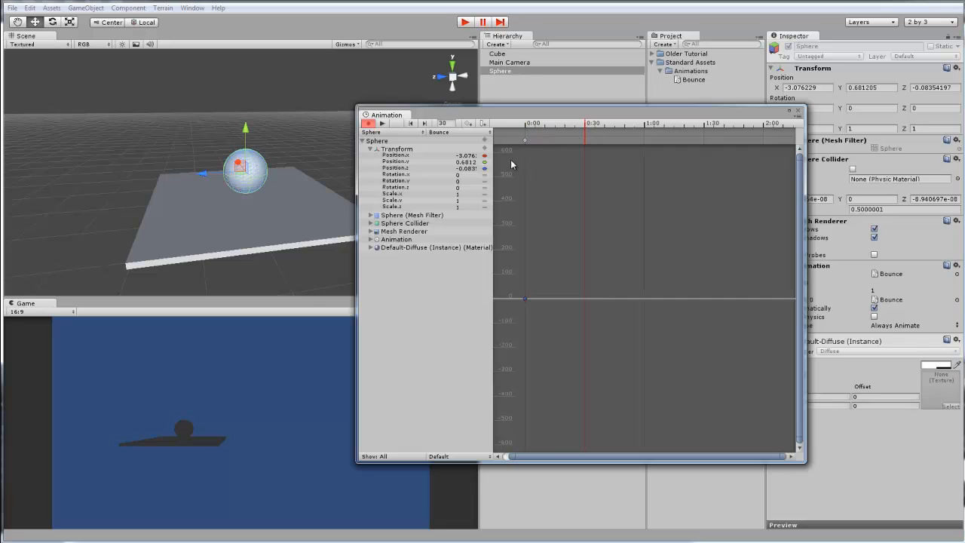
Add keys for the sphere's X, Y and Z position at frame 30.
right_click(485, 165)
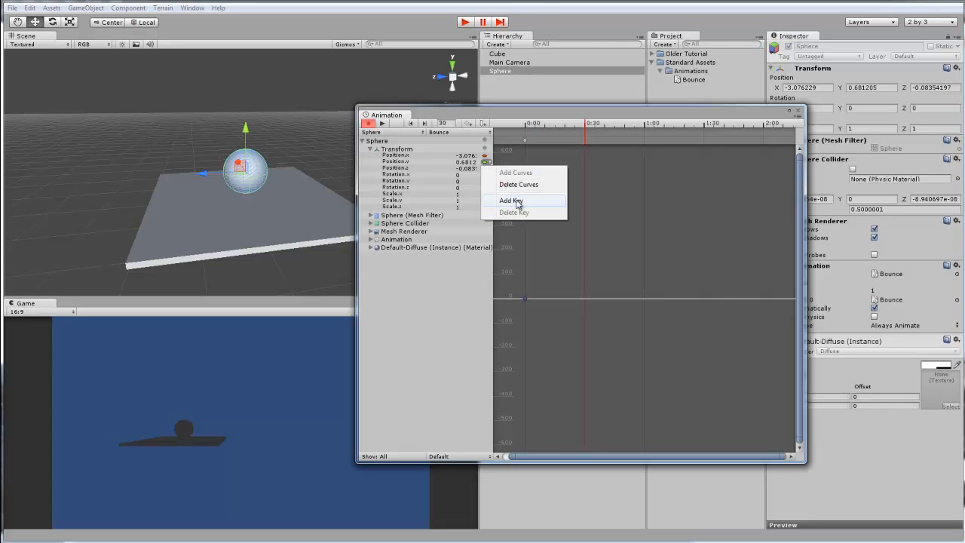
click(515, 201)
right_click(484, 156)
click(528, 190)
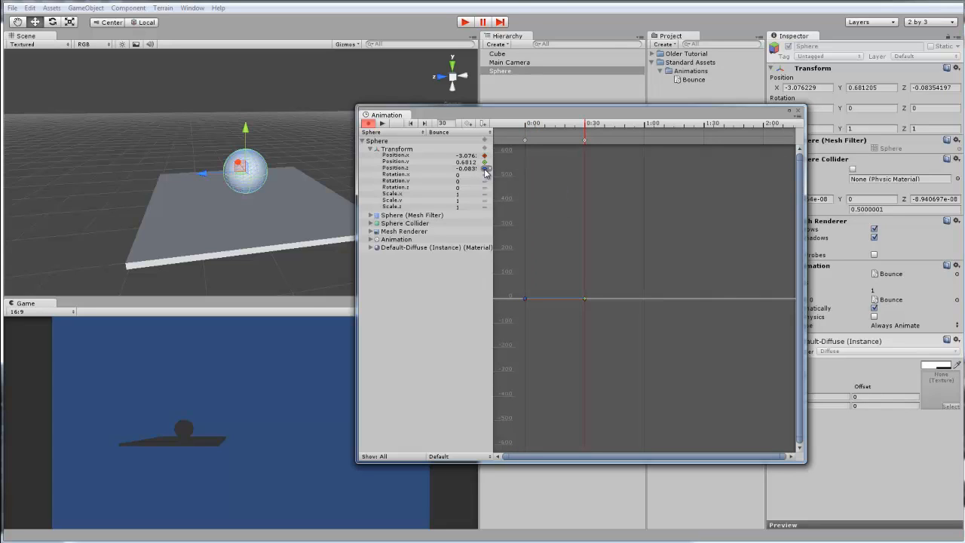
right_click(485, 168)
click(528, 207)
Add a position key at frame 15 and raise the sphere to a Y position of about 1.77.
drag(530, 125, 555, 141)
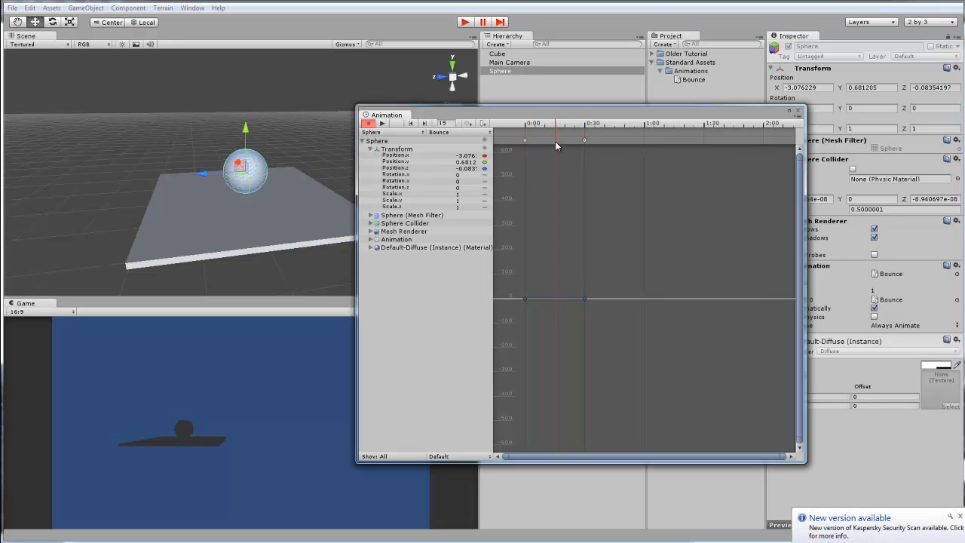
click(488, 163)
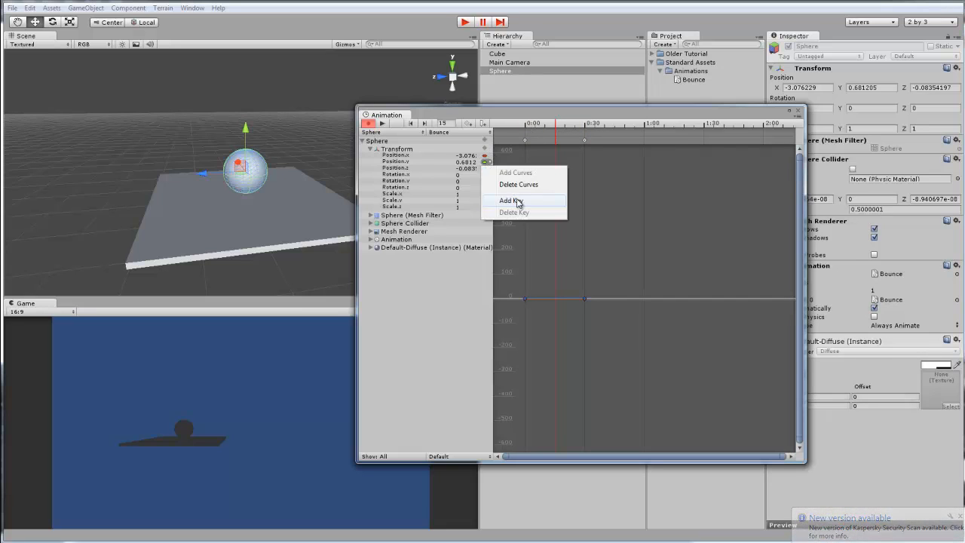
click(517, 201)
drag(248, 141, 251, 88)
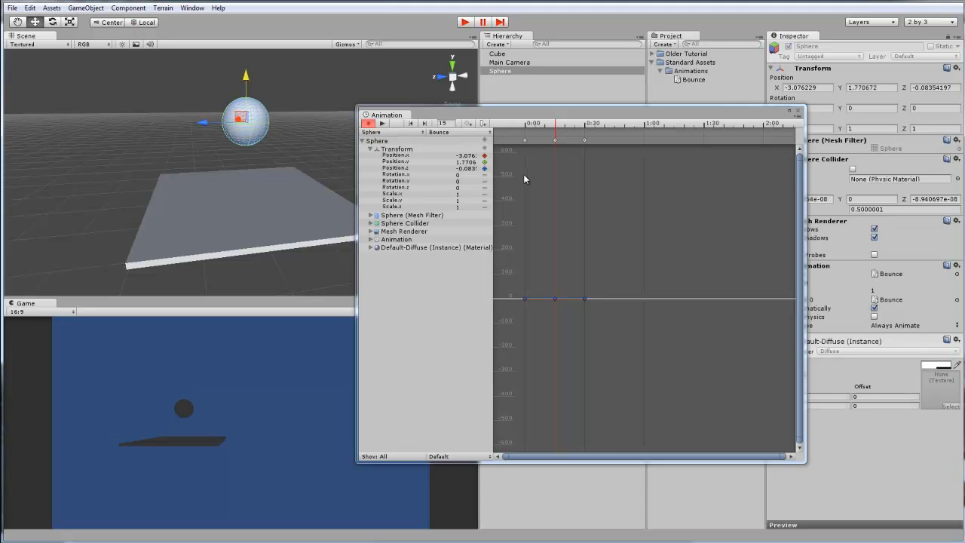
Delete the position key at frame 15.
click(486, 163)
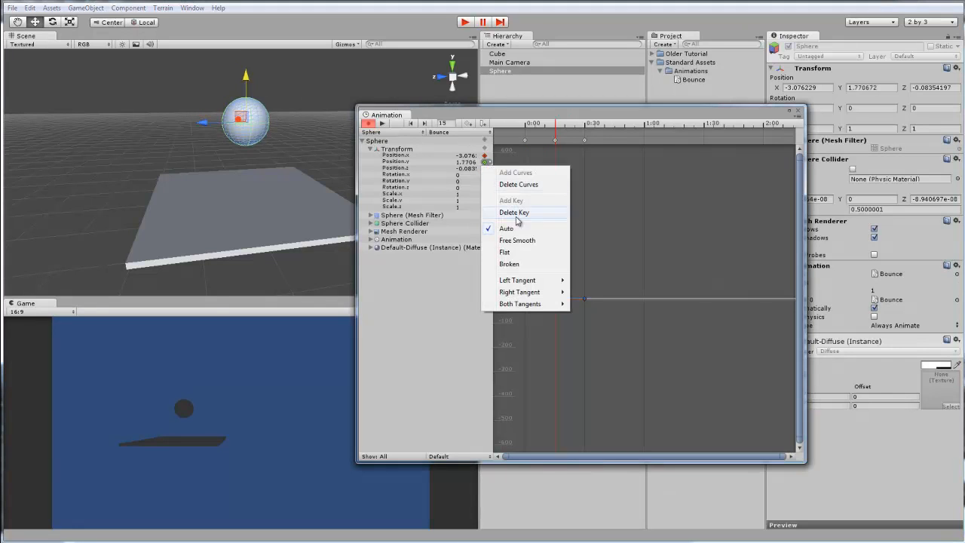
click(555, 124)
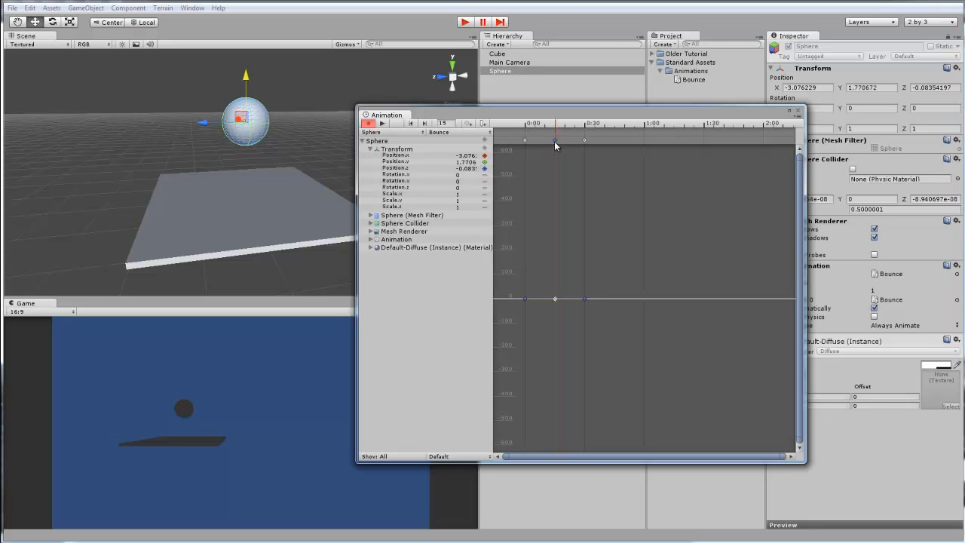
key(Delete)
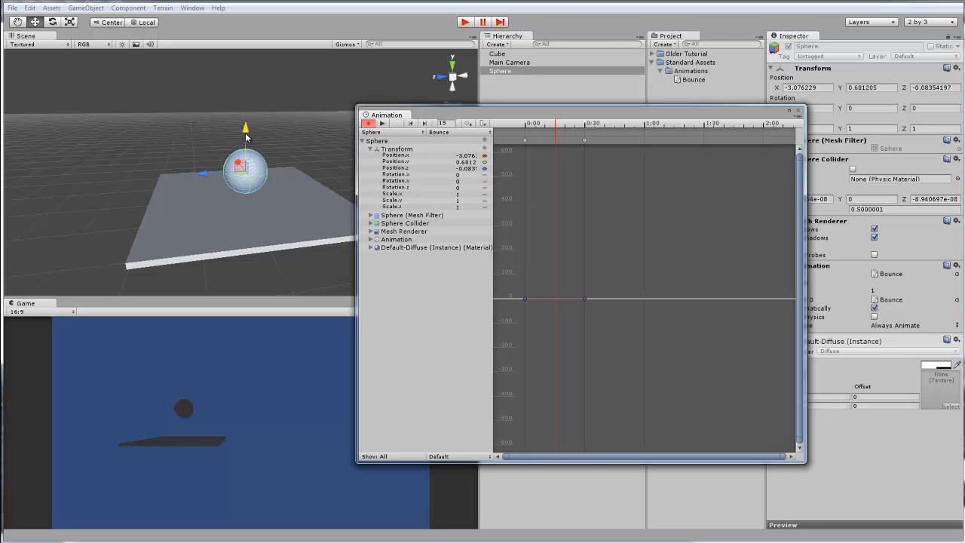
Key the sphere raised to a Y position of about 1.97 at frame 15 and play the clip.
drag(246, 136, 253, 86)
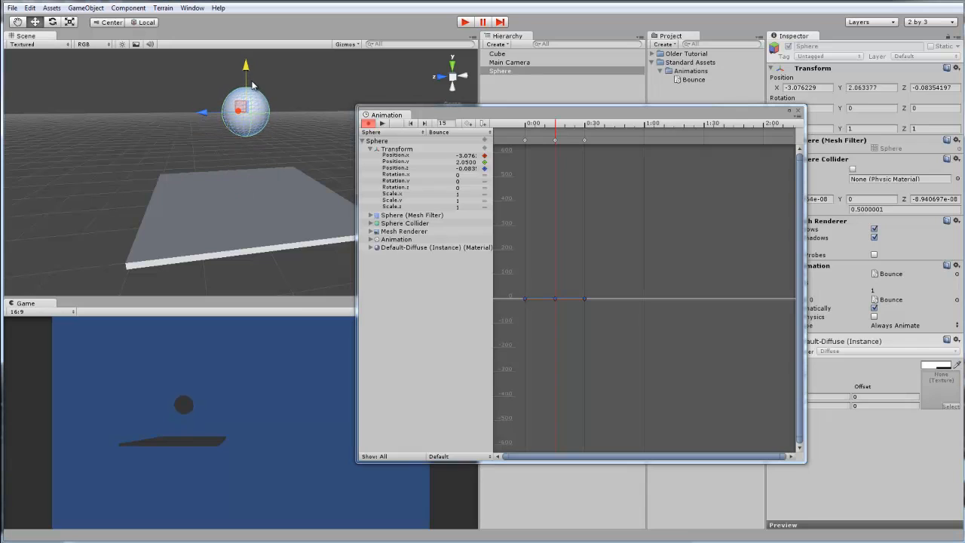
click(384, 124)
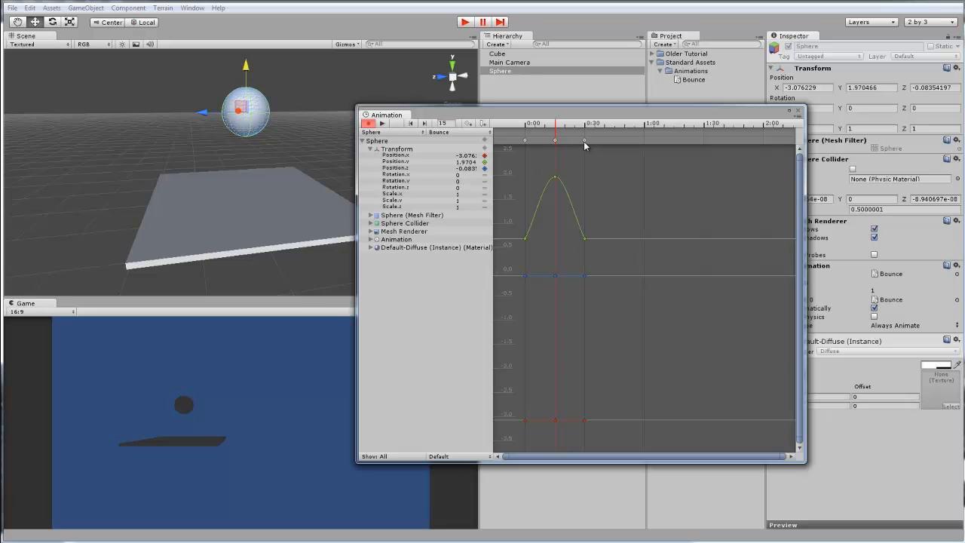
Move the end key to 1:00 and the peak key to 0:30, and replay the slower bounce.
drag(583, 141, 645, 148)
drag(555, 140, 585, 131)
click(658, 209)
click(384, 124)
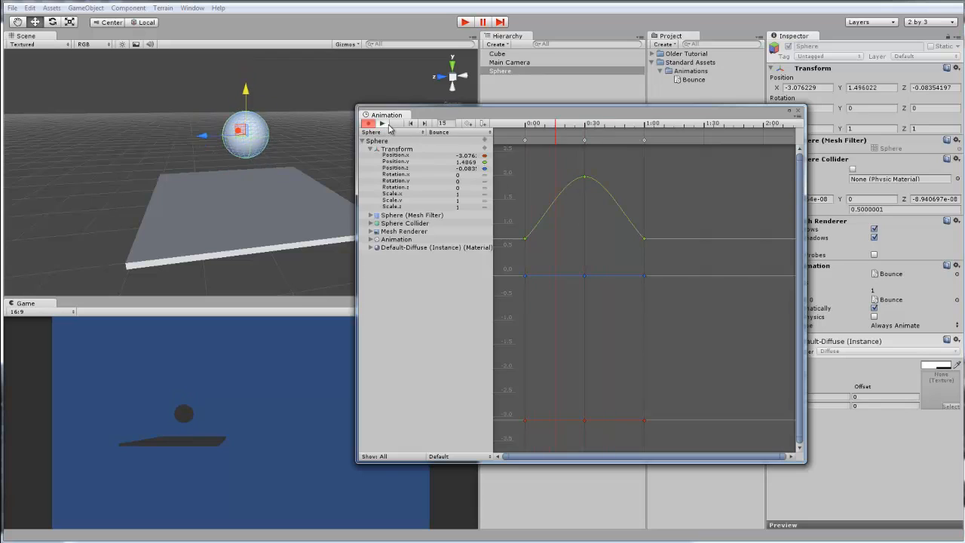
Adjust the Y curve's end key at 1:00 to about 0.67 and scrub through the animation.
click(644, 241)
drag(644, 241, 646, 243)
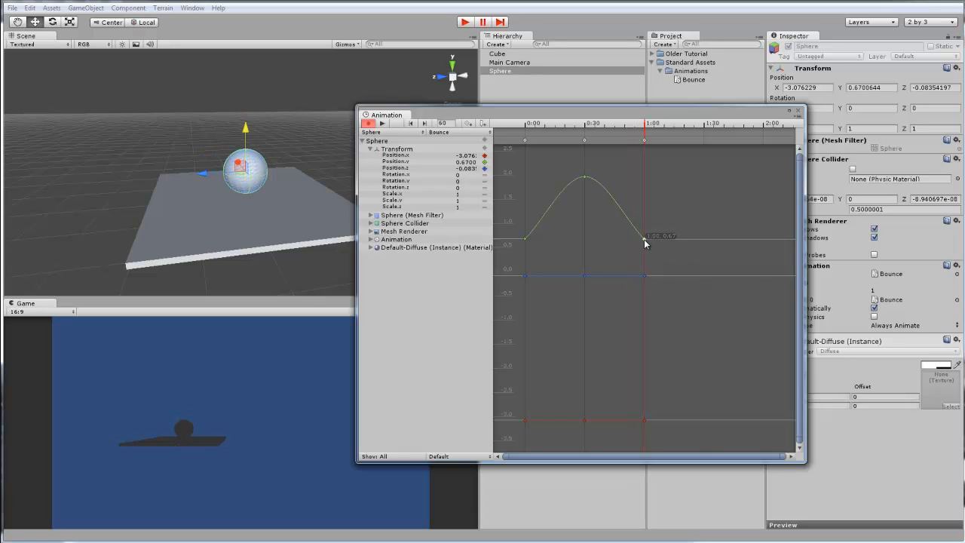
drag(526, 125, 605, 128)
Set the end key at 1:00 to Broken tangents and pull its Y curve handle downward.
click(645, 140)
right_click(645, 240)
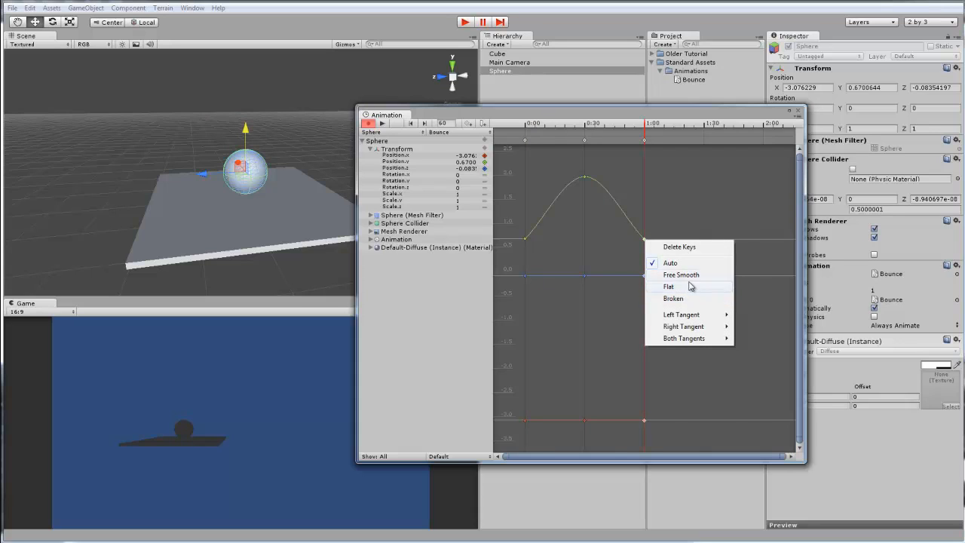
click(688, 300)
drag(620, 228, 611, 264)
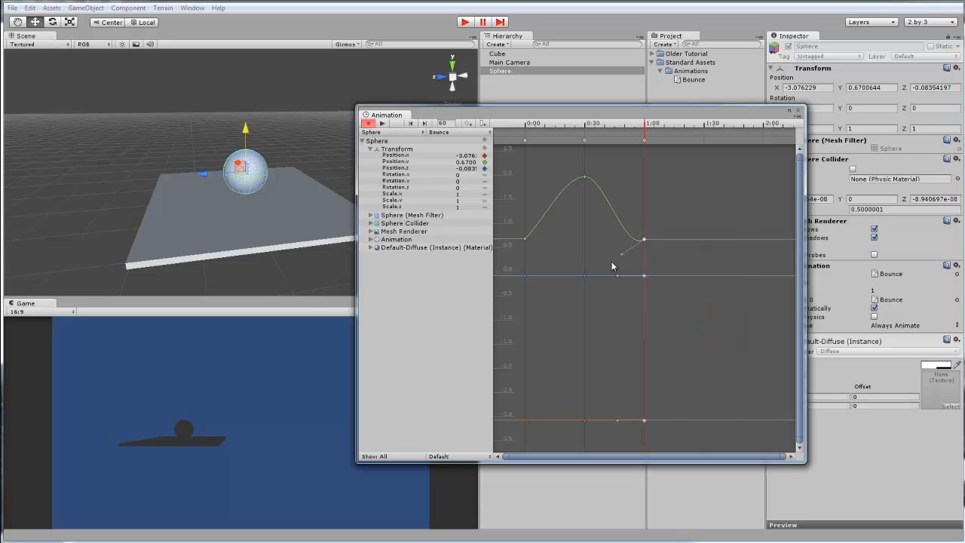
Pull the Y curve's end key handle upward so the curve drops steeply into 1:00.
right_click(648, 241)
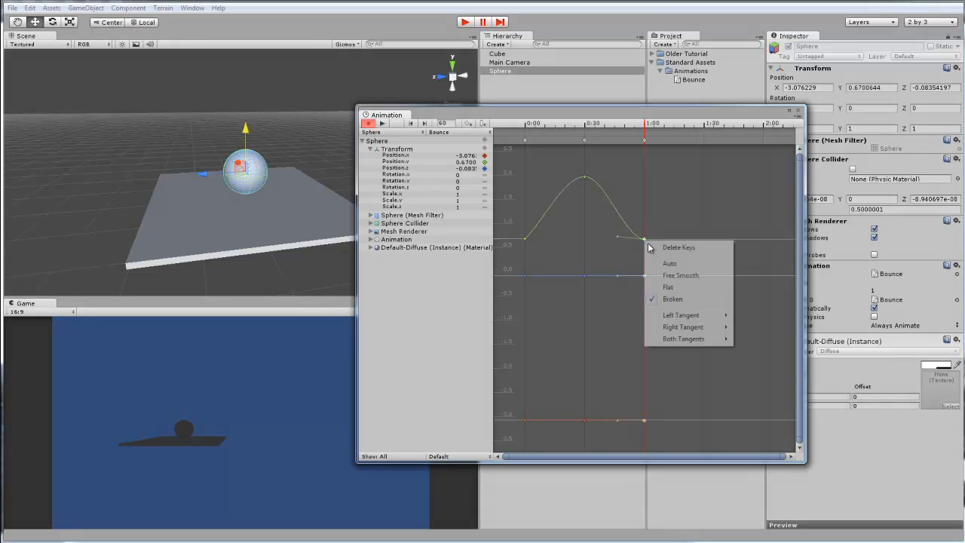
click(671, 275)
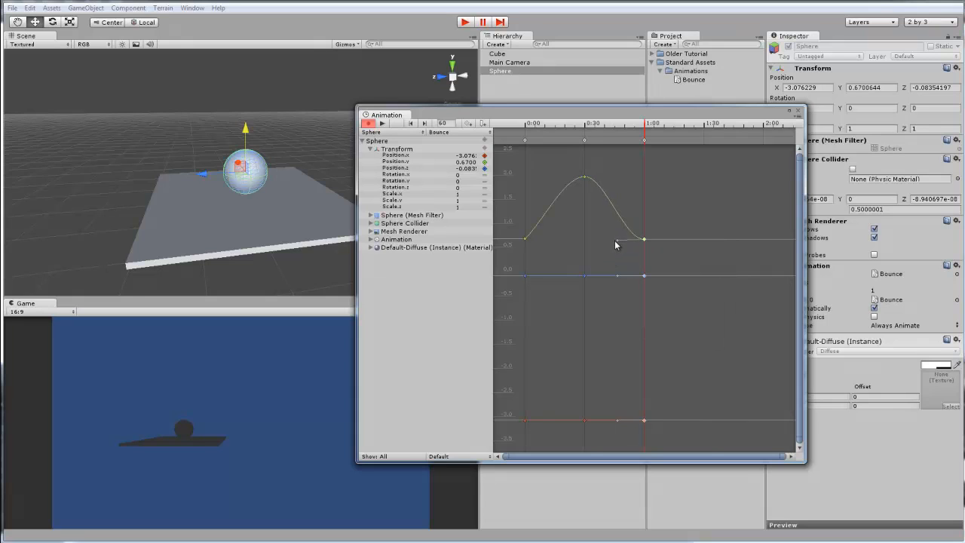
mouse_move(616, 244)
mouse_down()
mouse_move(642, 309)
mouse_move(644, 205)
mouse_move(617, 204)
mouse_move(636, 209)
mouse_move(621, 233)
mouse_move(616, 225)
mouse_up()
drag(619, 243, 635, 215)
click(663, 248)
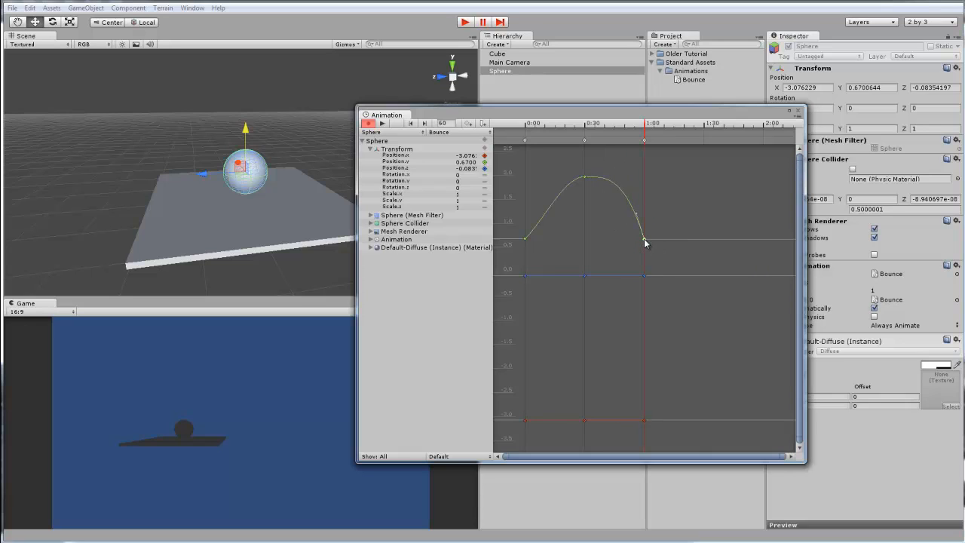
Set the Y curve's keys at 1:00 and 0:00 to Flat tangents and preview the smoothed bounce.
right_click(645, 241)
click(678, 291)
click(531, 246)
right_click(526, 240)
click(568, 288)
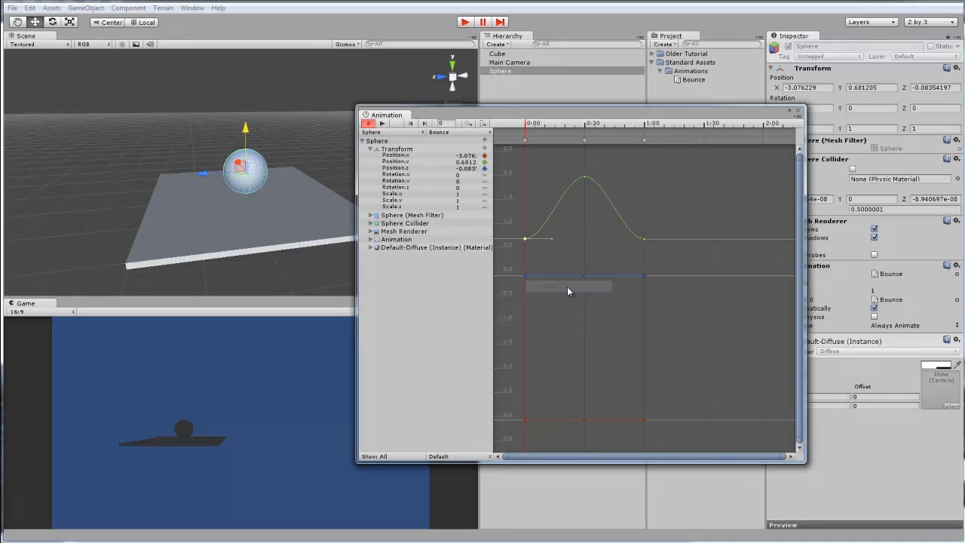
click(383, 124)
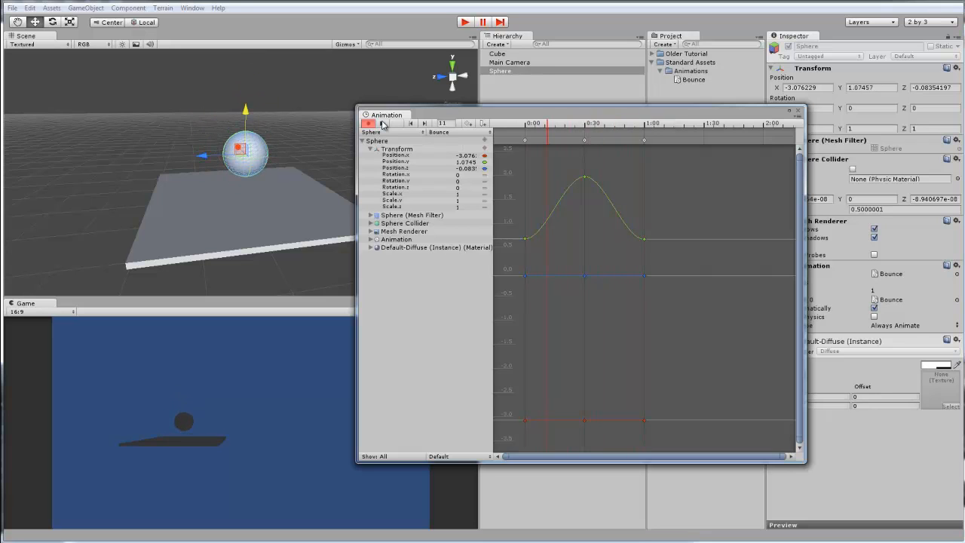
click(383, 124)
Move the sphere sideways at the 0:30 key to about X -1.35 and Z -1.55.
click(585, 140)
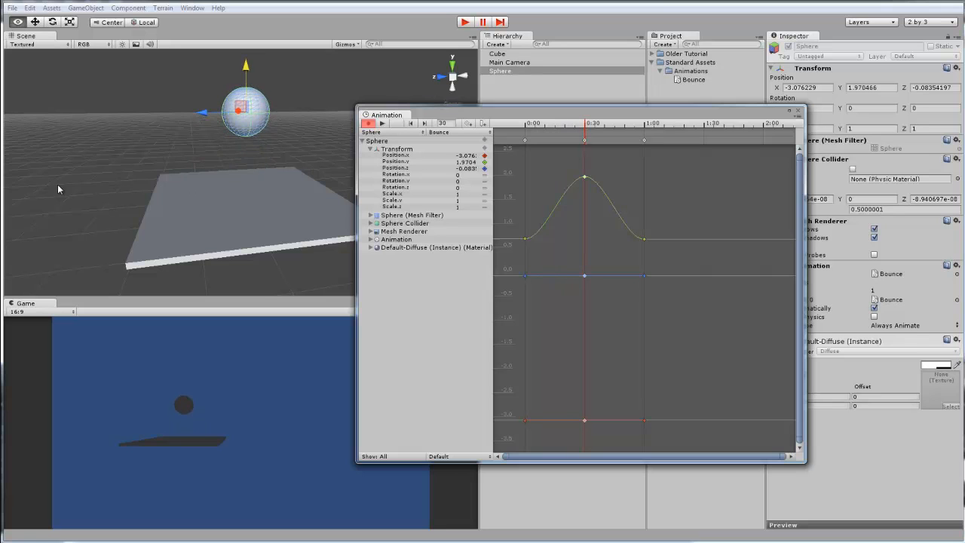
alt+drag(57, 184, 358, 185)
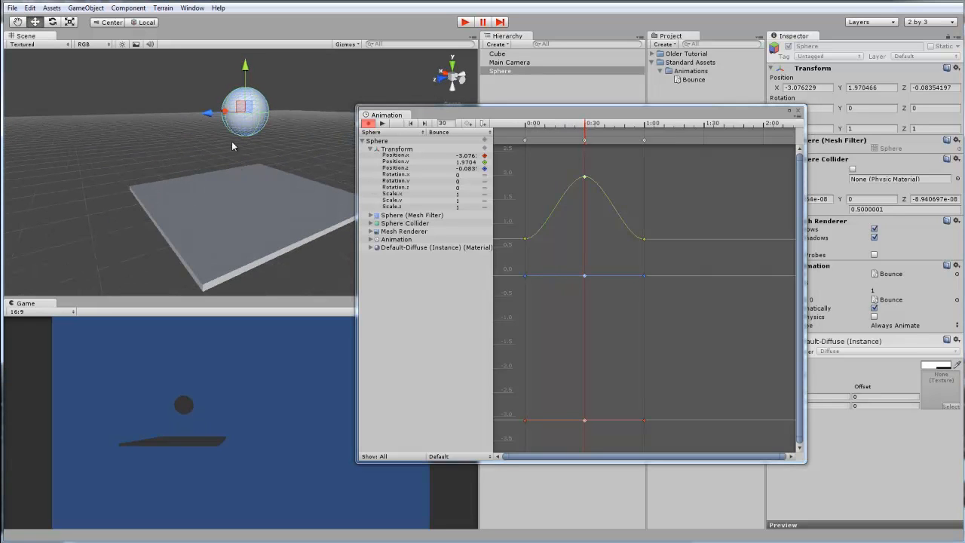
alt+drag(233, 143, 285, 132)
click(486, 157)
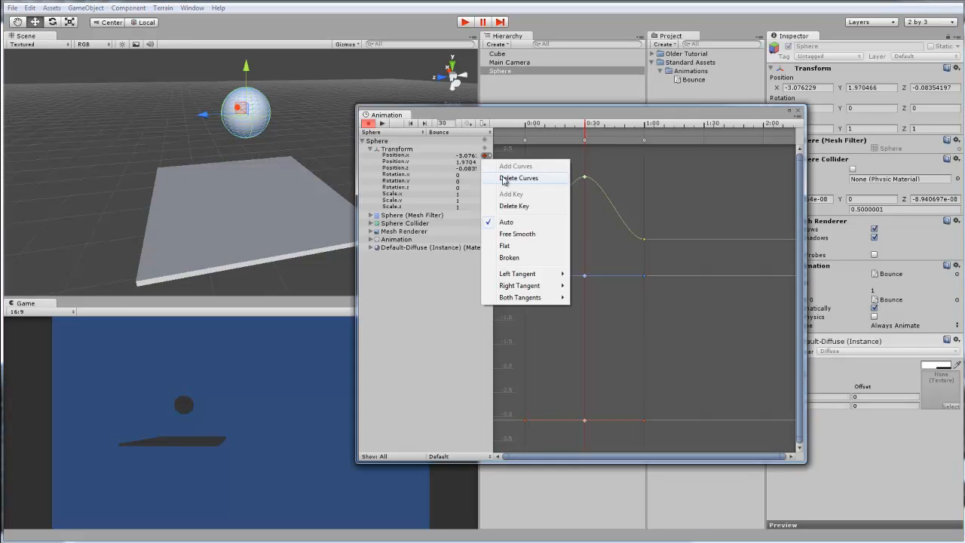
drag(203, 114, 233, 102)
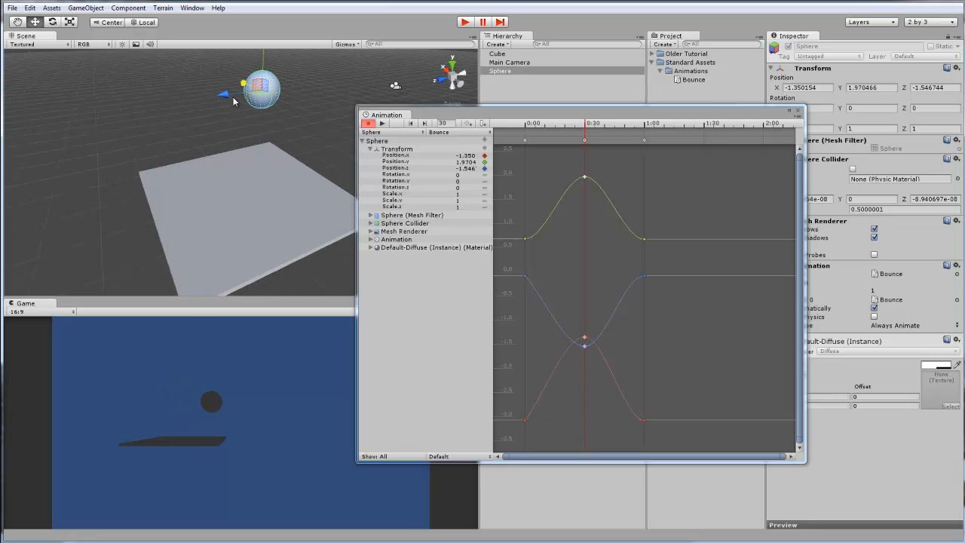
Preview the sideways bounce from another angle and return the playhead to 0:00.
click(384, 124)
alt+drag(275, 154, 490, 154)
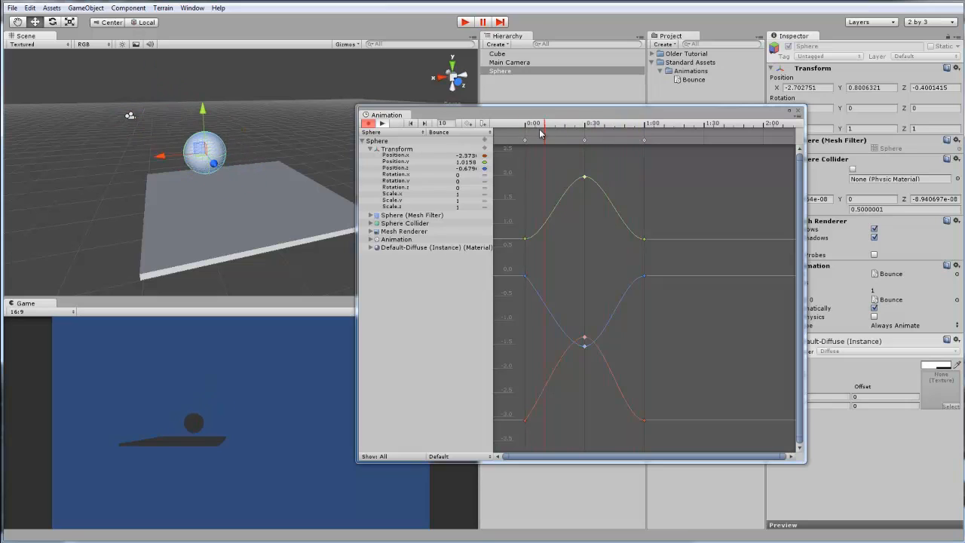
click(384, 125)
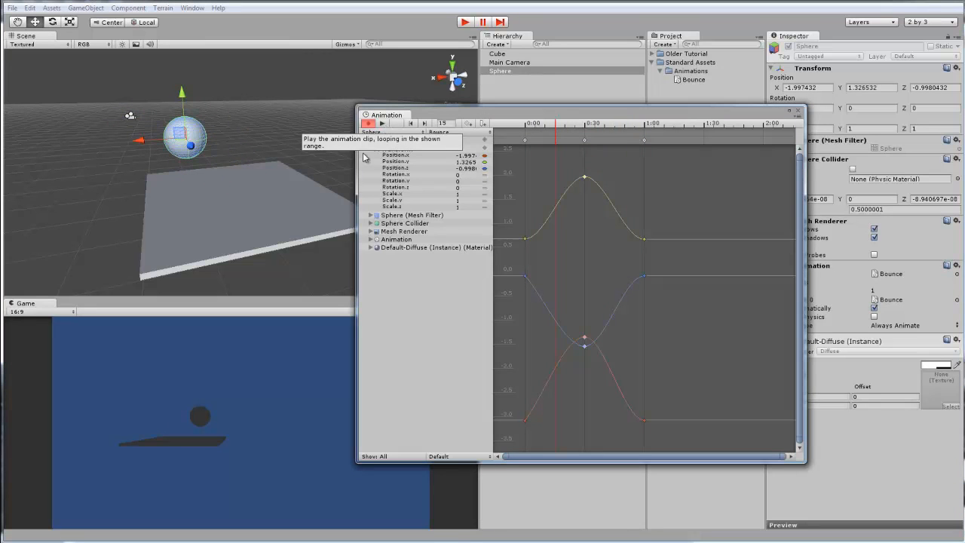
drag(546, 125, 492, 122)
Delete the Position.z curve's keys at 0:00 and 1:00.
click(585, 335)
right_click(526, 277)
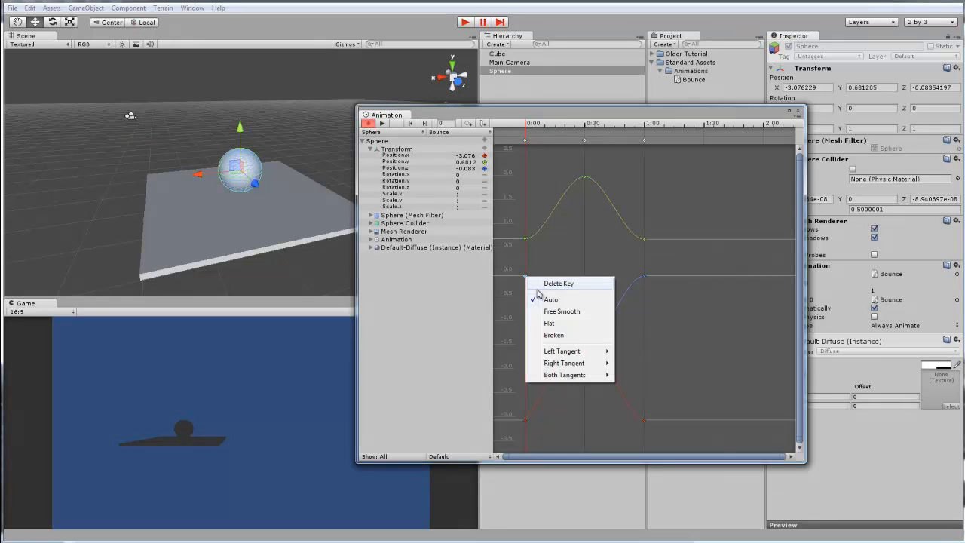
click(550, 281)
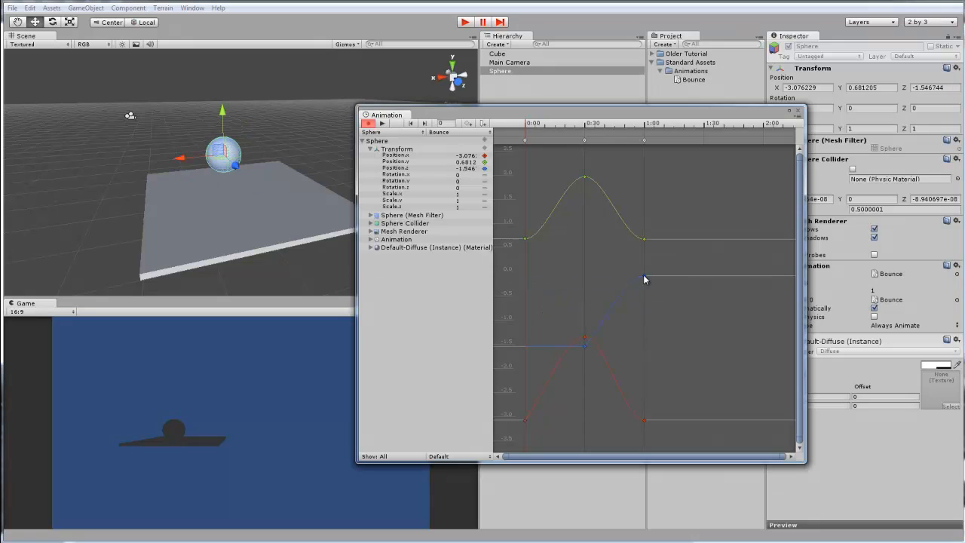
right_click(644, 277)
click(669, 283)
Flatten the Position.x curve by deleting its keys at 0:30 and 1:00.
click(586, 347)
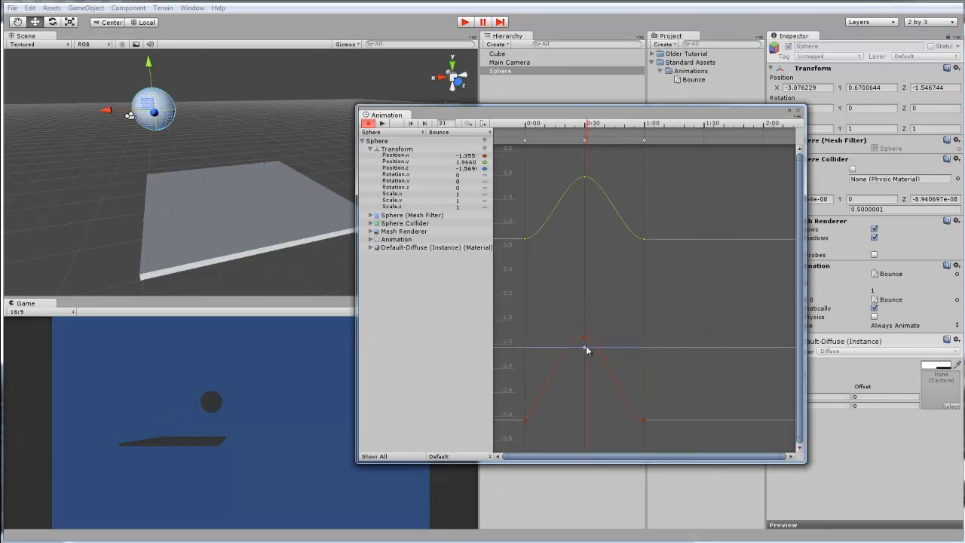
right_click(586, 347)
click(614, 354)
drag(682, 442, 499, 325)
key(Delete)
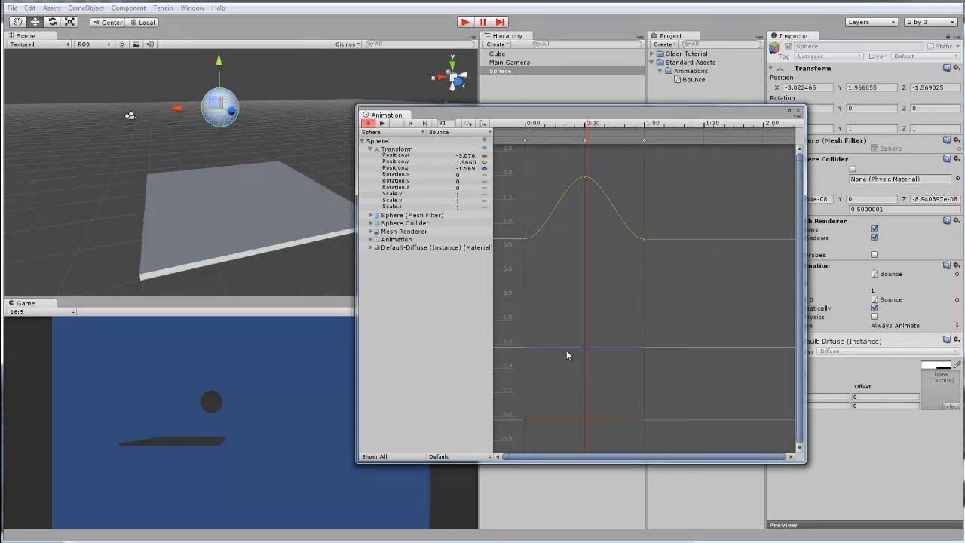
Try to delete the remaining Position.z and Position.x keys, and move the Z key from 0:30 to 0:00.
click(584, 346)
right_click(583, 347)
click(615, 355)
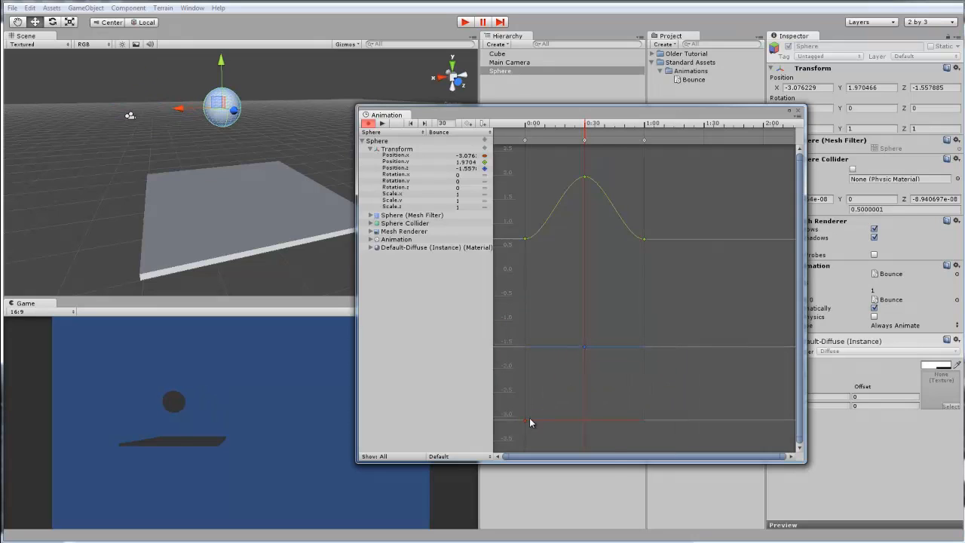
click(525, 420)
right_click(525, 420)
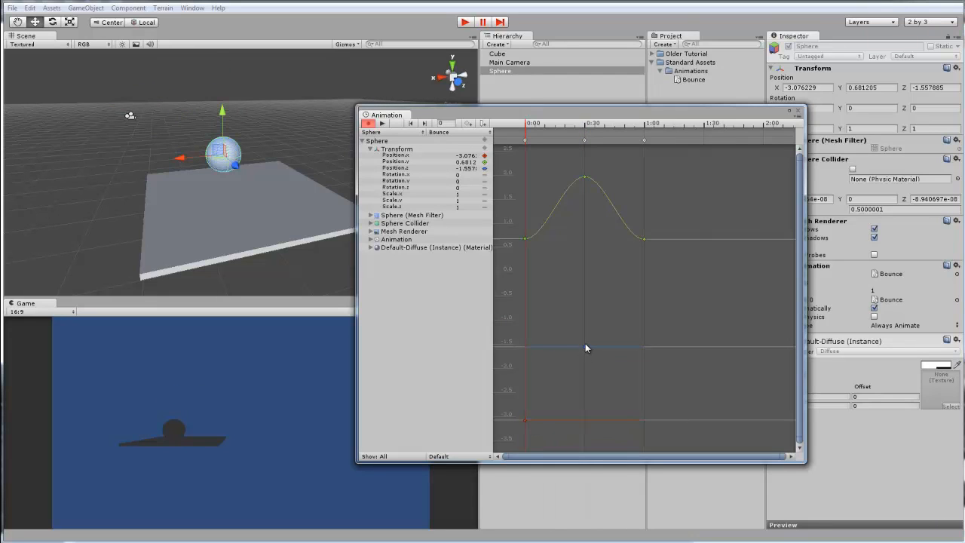
drag(585, 344, 507, 352)
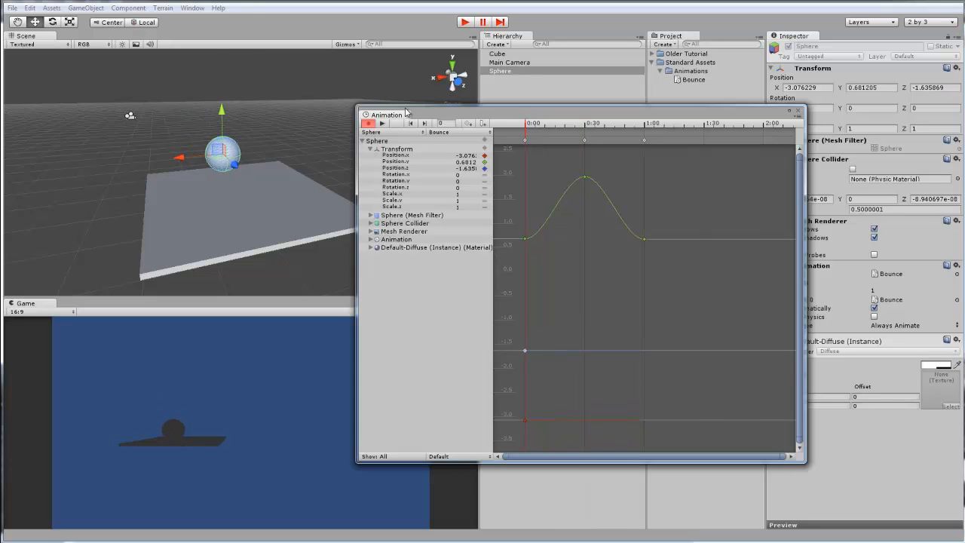
Compare the sphere's original placement on the platform with its animated position at 0:00.
right_drag(296, 121, 309, 115)
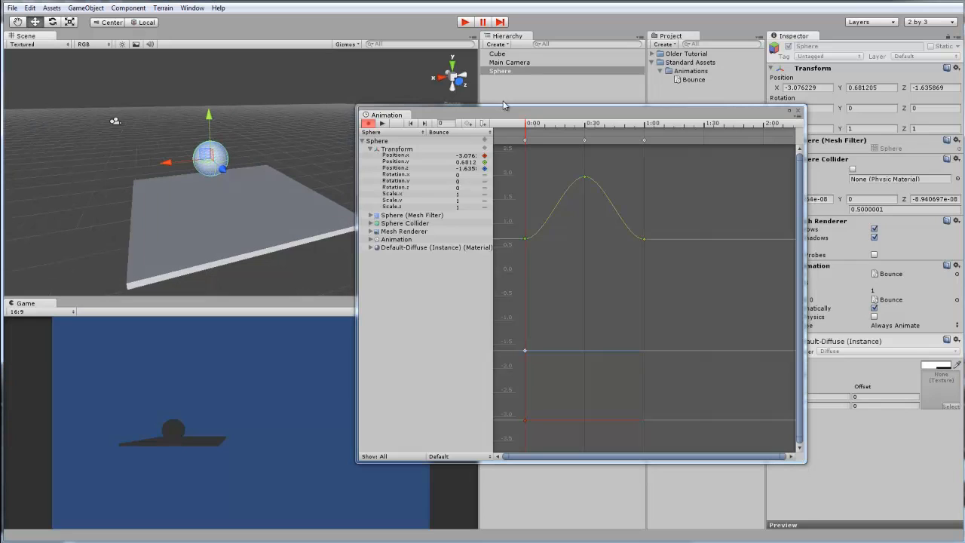
click(525, 86)
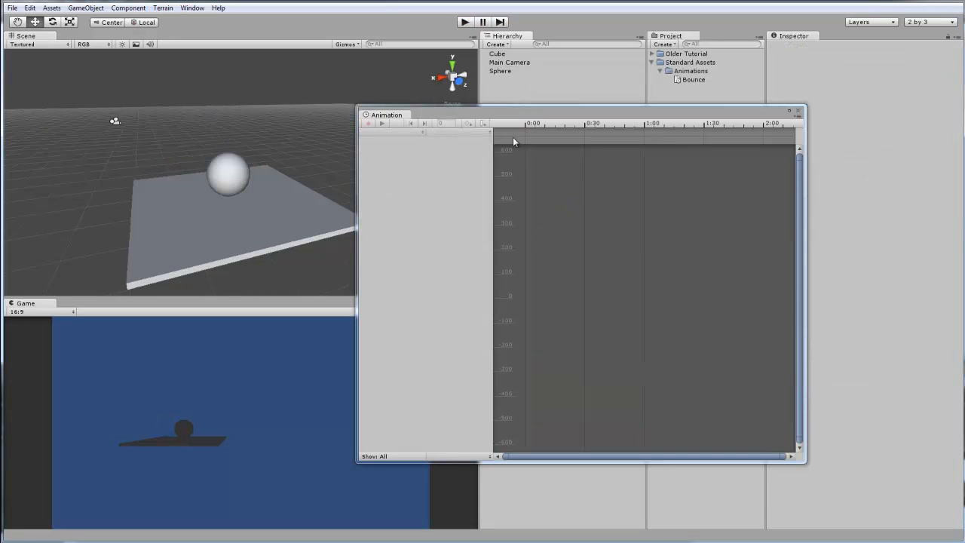
click(499, 70)
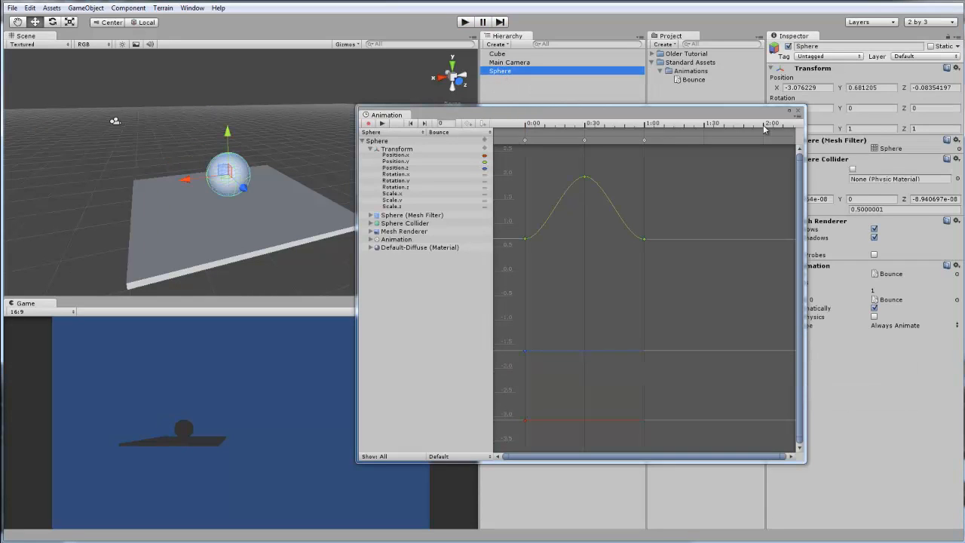
click(530, 125)
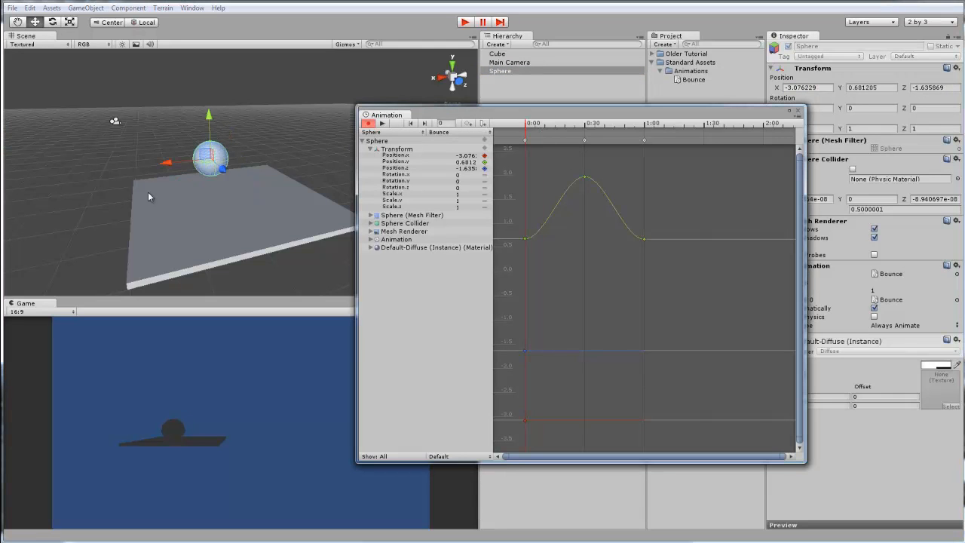
alt+drag(148, 192, 290, 265)
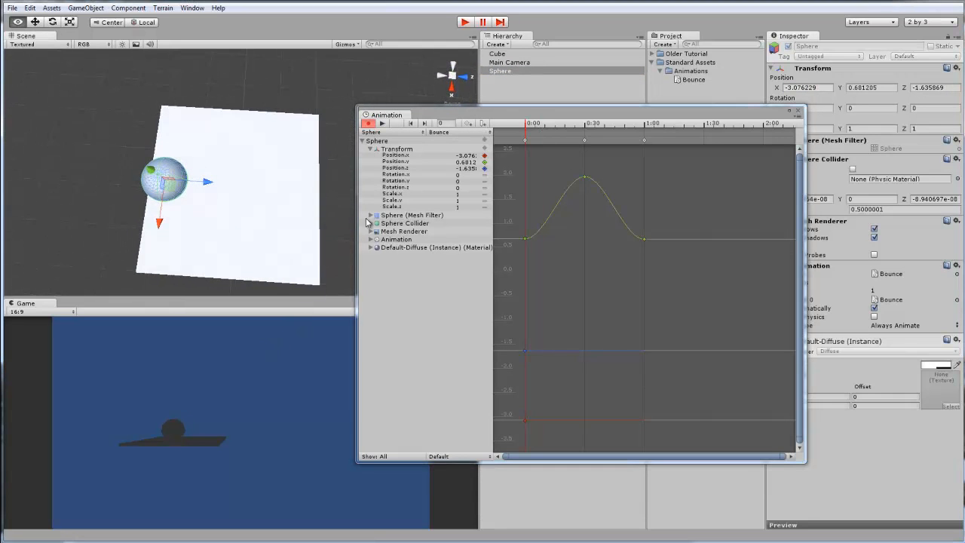
Copy the sphere's original Z position, -0.08354197, into its Position.z key at 0:00.
click(472, 156)
click(473, 156)
click(549, 86)
click(535, 73)
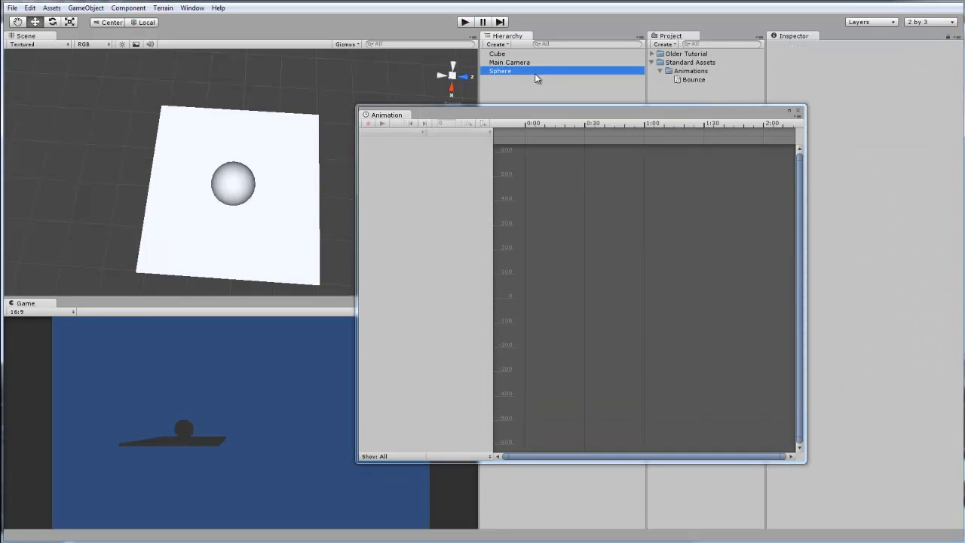
click(928, 88)
key(ctrl+c)
click(526, 124)
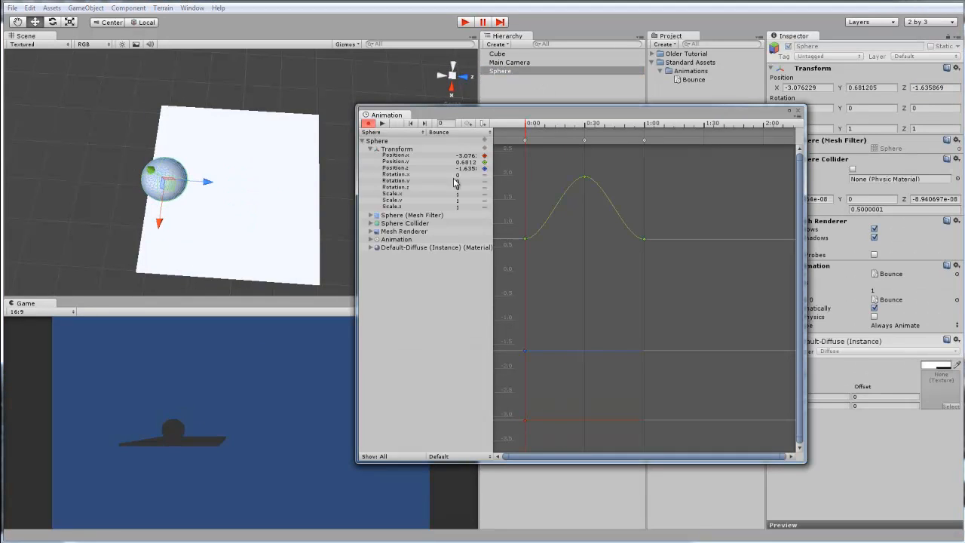
click(466, 169)
key(ctrl+v)
Play and scrub the vertical bounce while viewing the sphere from the platform's front edge.
alt+drag(322, 224, 113, 97)
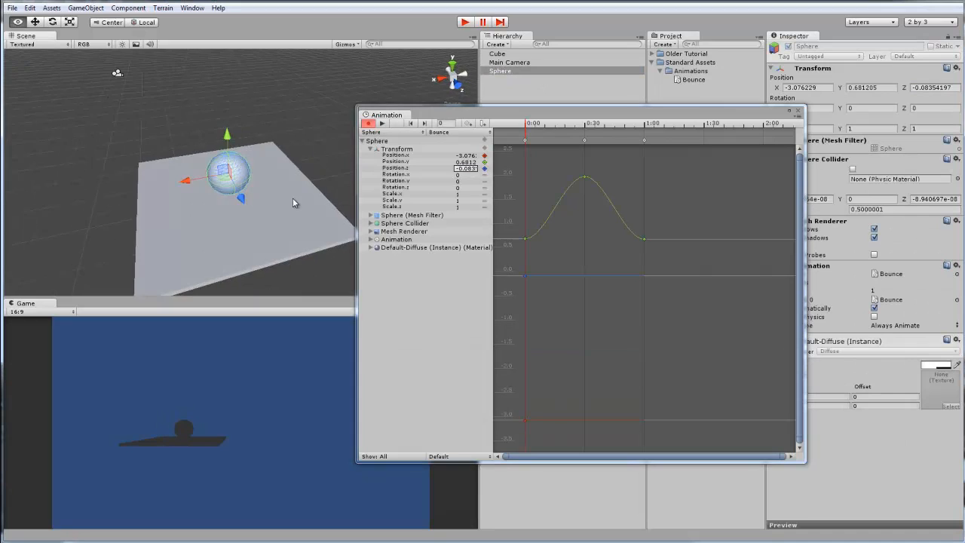
alt+drag(293, 198, 276, 83)
click(382, 124)
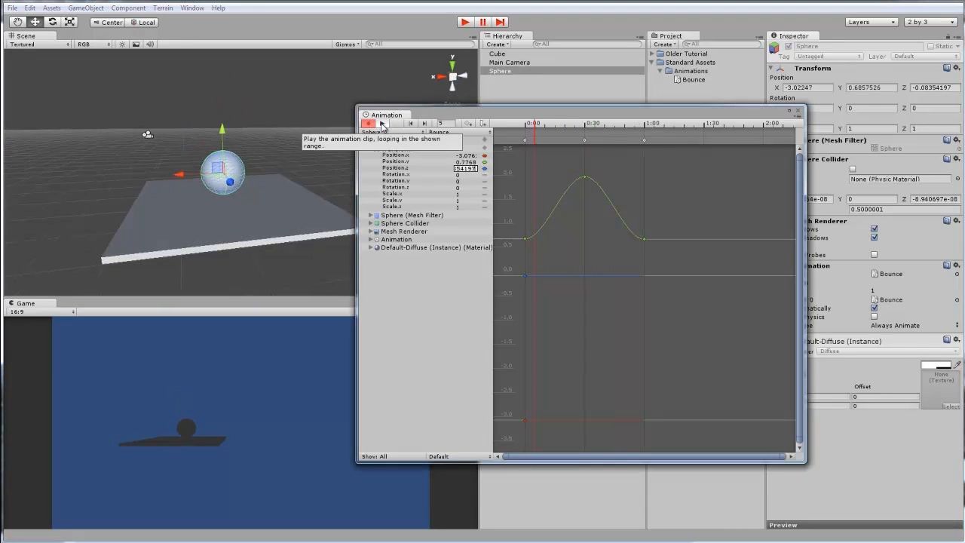
alt+drag(296, 145, 256, 171)
click(382, 124)
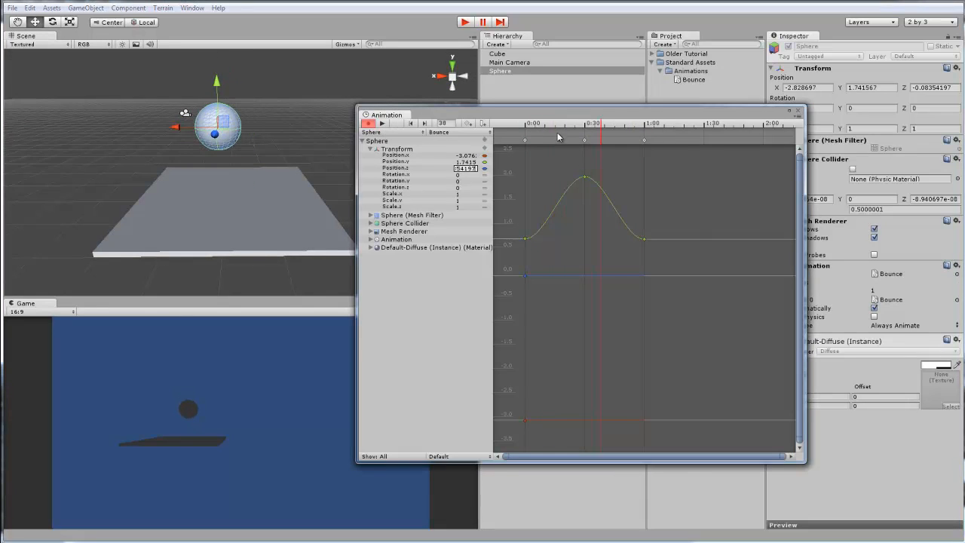
drag(558, 126, 548, 149)
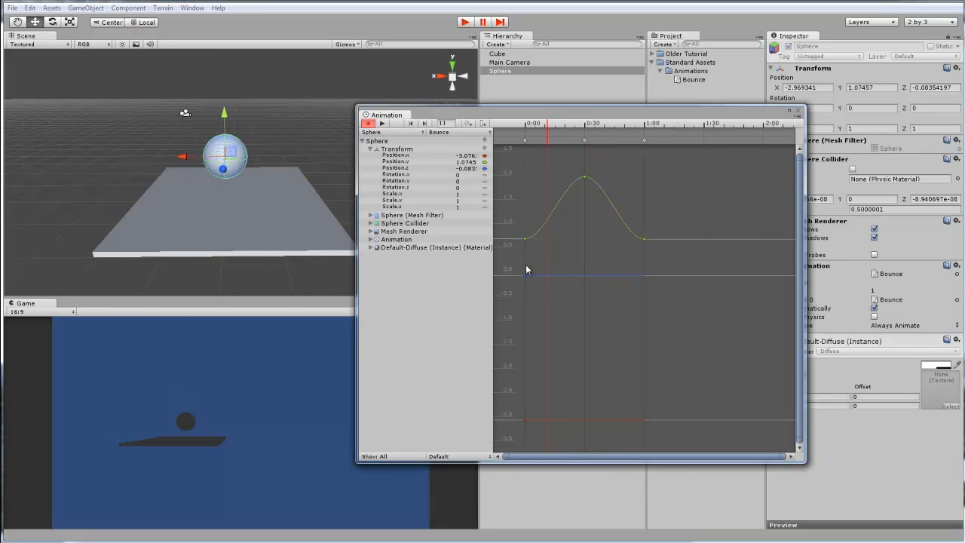
Steepen the Position.y curve's tangents at the 0:00 and 1:00 keys and preview the bounce.
click(526, 239)
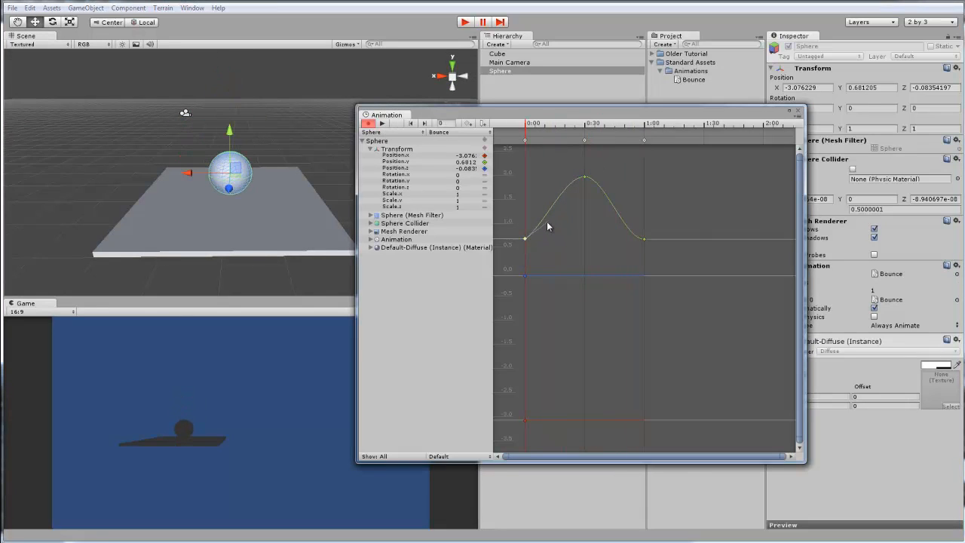
mouse_move(541, 218)
mouse_down()
mouse_move(538, 188)
mouse_move(534, 213)
mouse_up()
click(644, 240)
drag(617, 238, 636, 212)
click(384, 123)
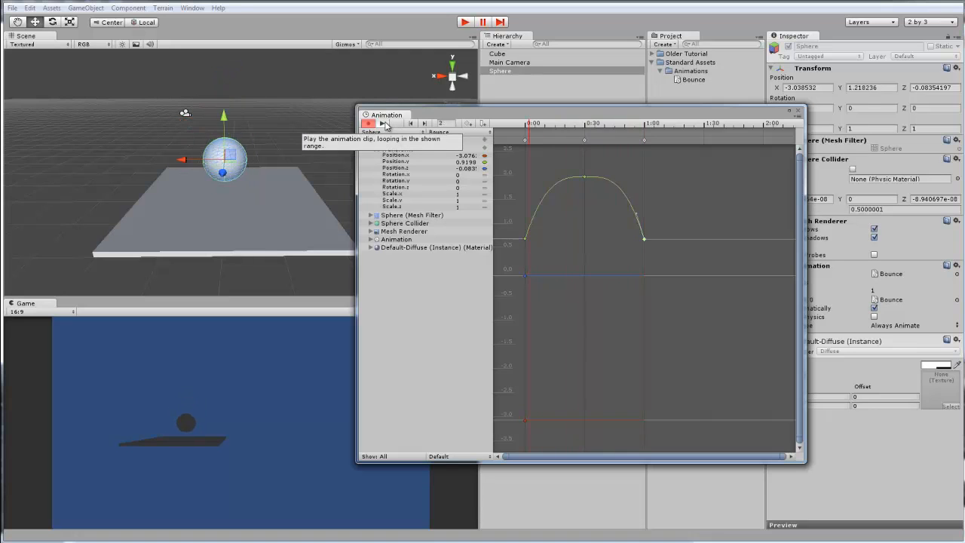
click(386, 123)
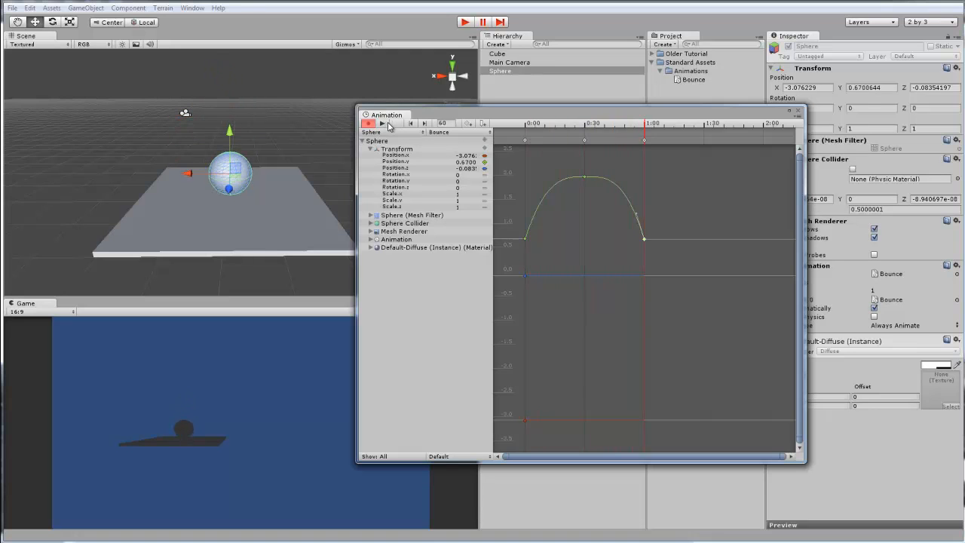
Fine-tune the Position.y curve's tangents at 1:00 and 0:00 into an even, rounded arc.
key(f)
drag(645, 396, 641, 400)
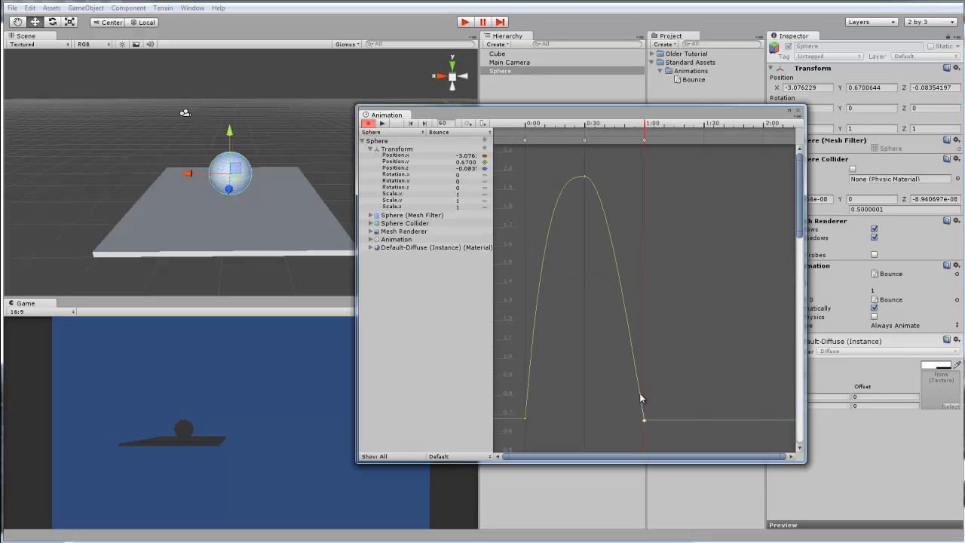
drag(801, 235, 798, 426)
click(525, 245)
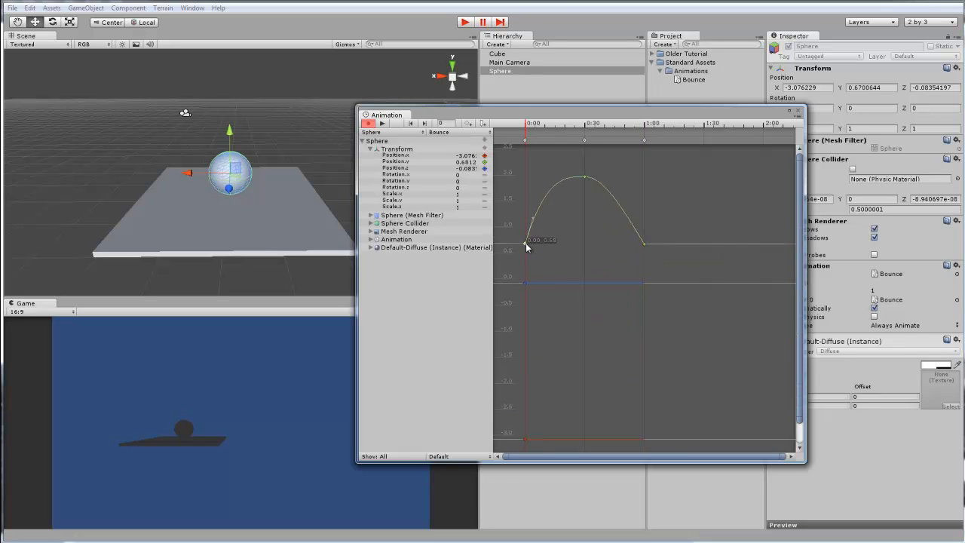
drag(535, 217, 538, 218)
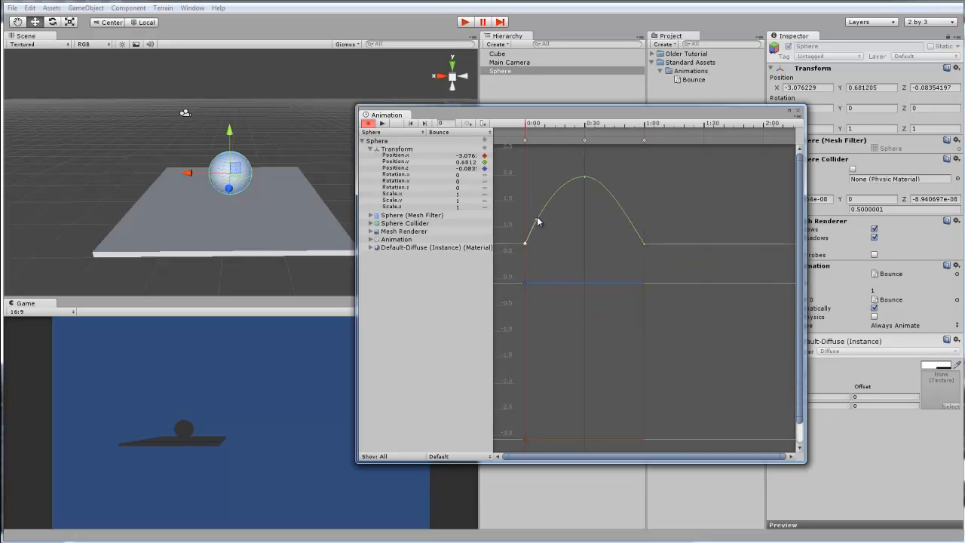
Preview the refined bounce and scrub from the 0:30 peak back to 0:00.
click(382, 123)
click(584, 140)
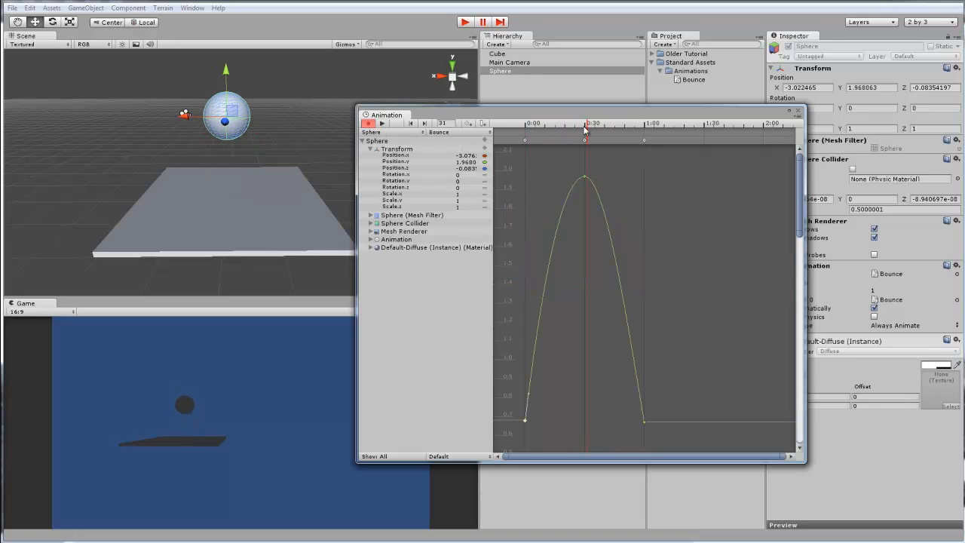
drag(585, 141, 481, 128)
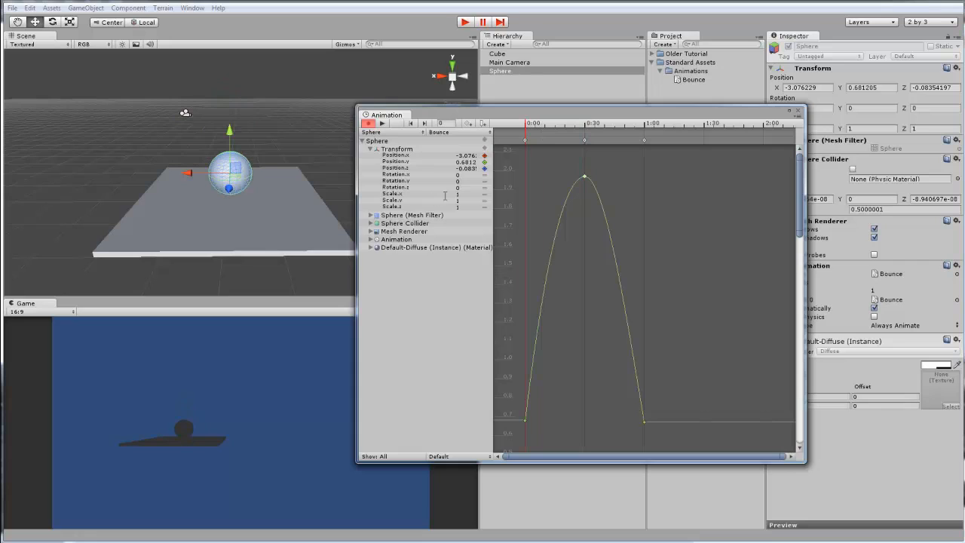
Add a scale key for the sphere at 0:00 and isolate the Position.y curve.
click(486, 201)
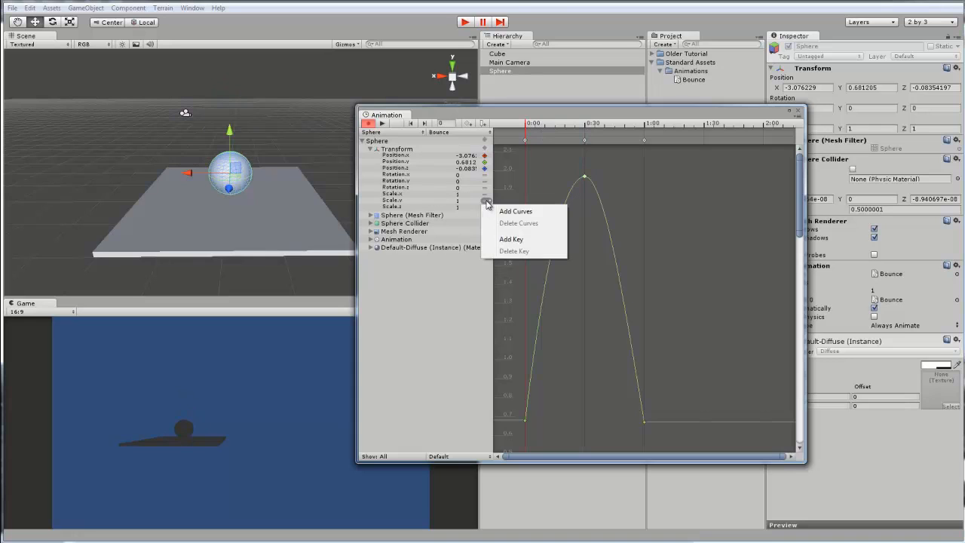
click(514, 241)
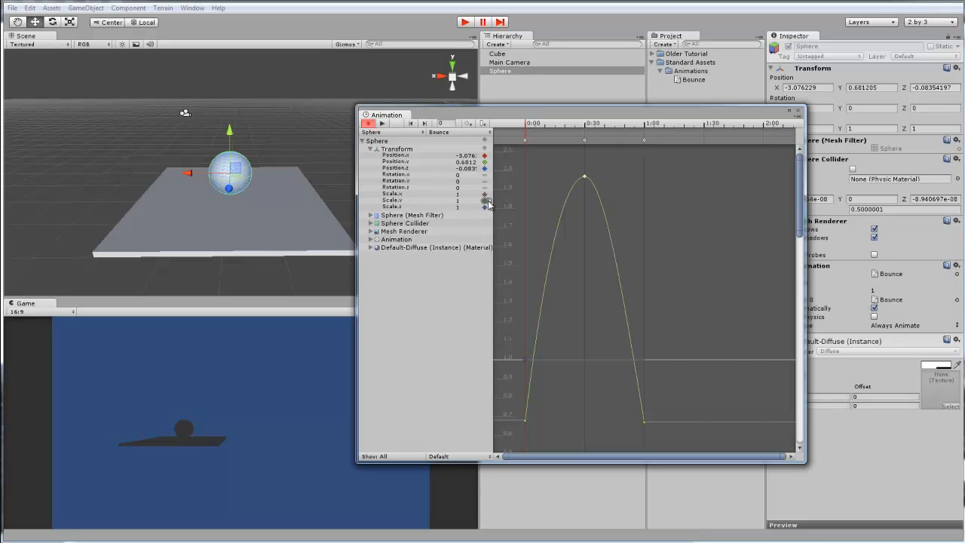
click(394, 163)
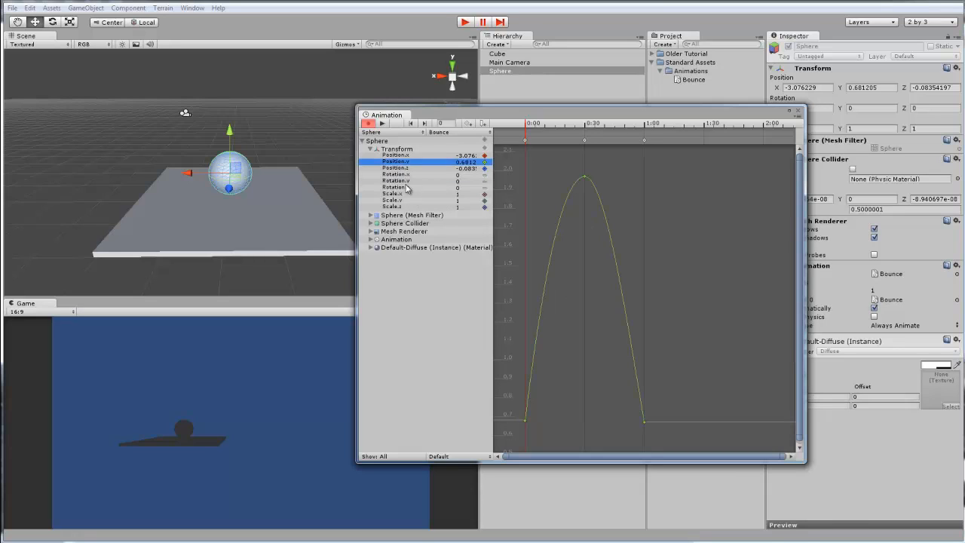
Add keys at 1:00 on the sphere's Scale.x, Scale.y and Scale.z curves.
click(408, 201)
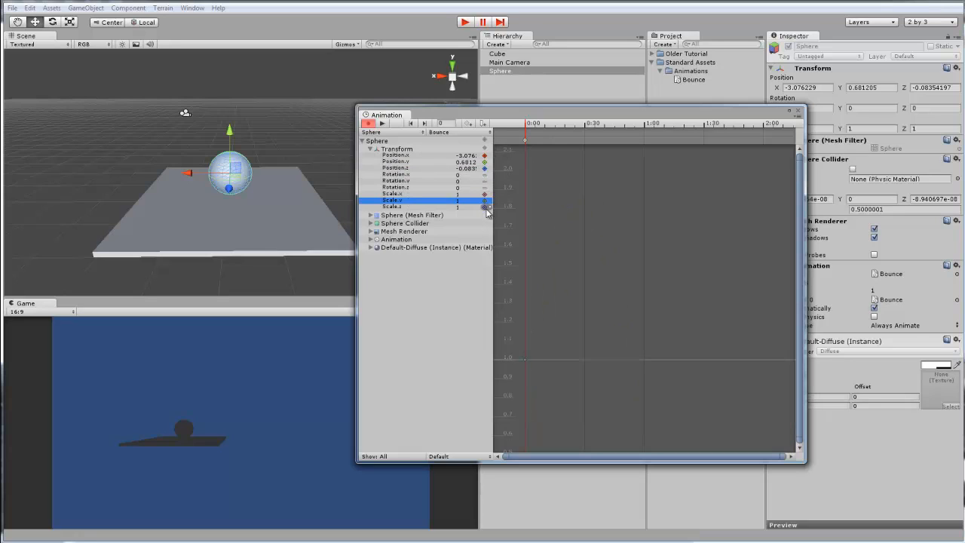
click(644, 126)
click(488, 209)
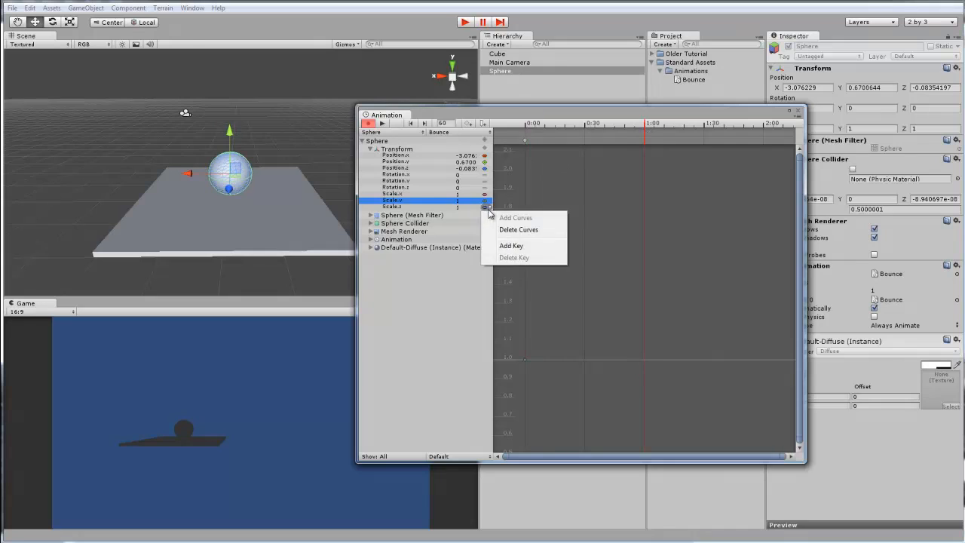
click(517, 243)
click(486, 200)
click(511, 239)
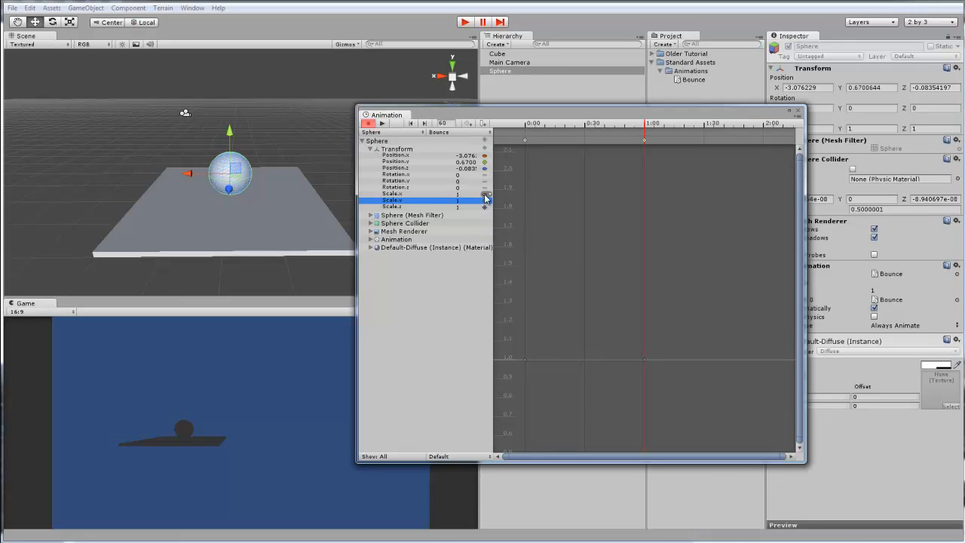
click(486, 201)
click(517, 230)
Key the sphere's scale at 0:30, setting Scale.x, Scale.y and Scale.z to 2.
click(585, 126)
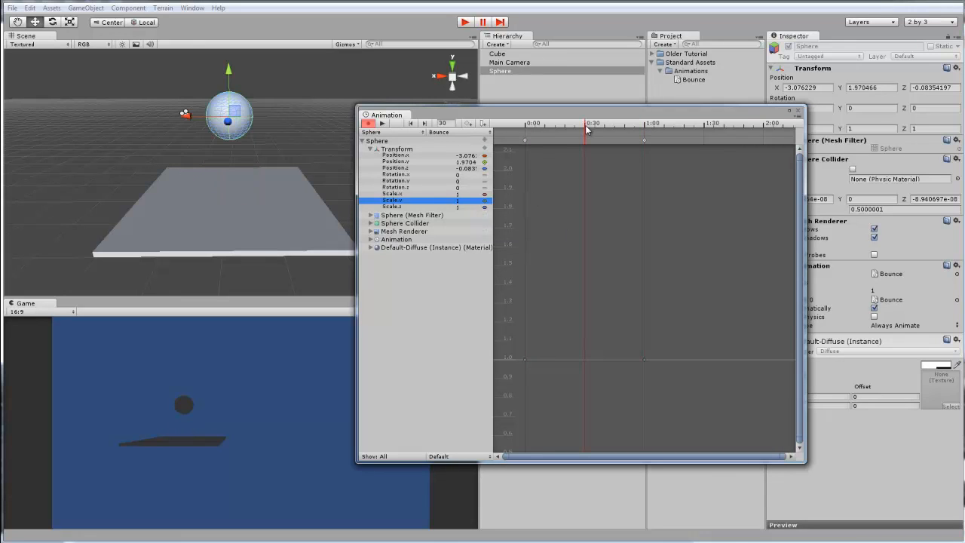
mouse_move(585, 126)
mouse_down()
mouse_move(530, 131)
mouse_move(647, 138)
mouse_move(489, 149)
mouse_move(614, 147)
mouse_move(553, 140)
mouse_move(585, 141)
mouse_up()
click(466, 200)
text(2)
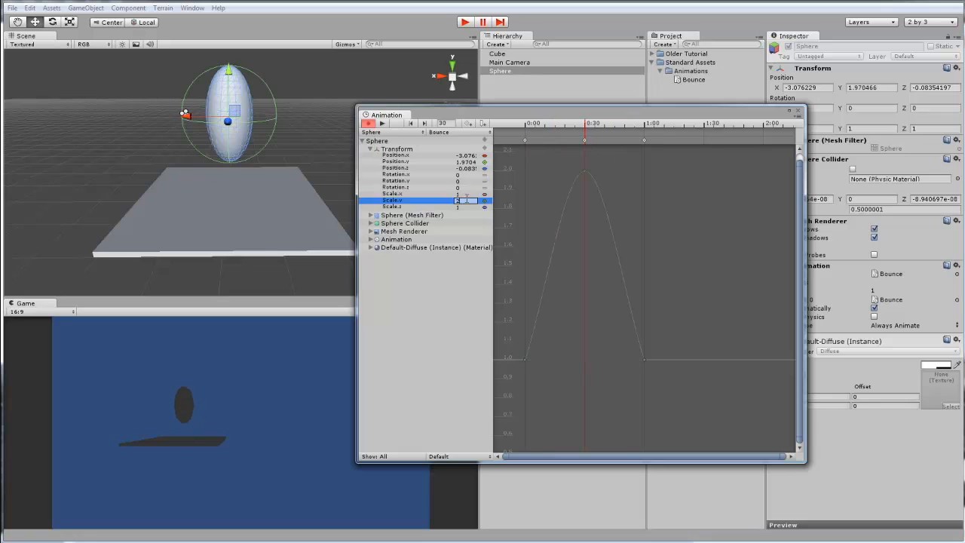
click(466, 194)
text(2)
click(468, 207)
text(2)
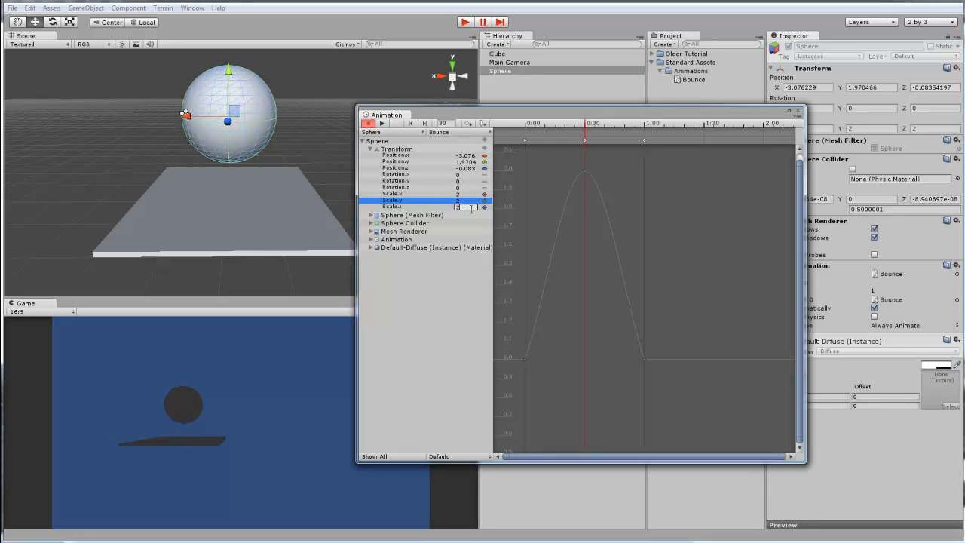
Reduce the sphere's Scale.x, Scale.y and Scale.z values at 0:30 to 1.5.
drag(472, 209, 425, 207)
text(1.5)
click(471, 201)
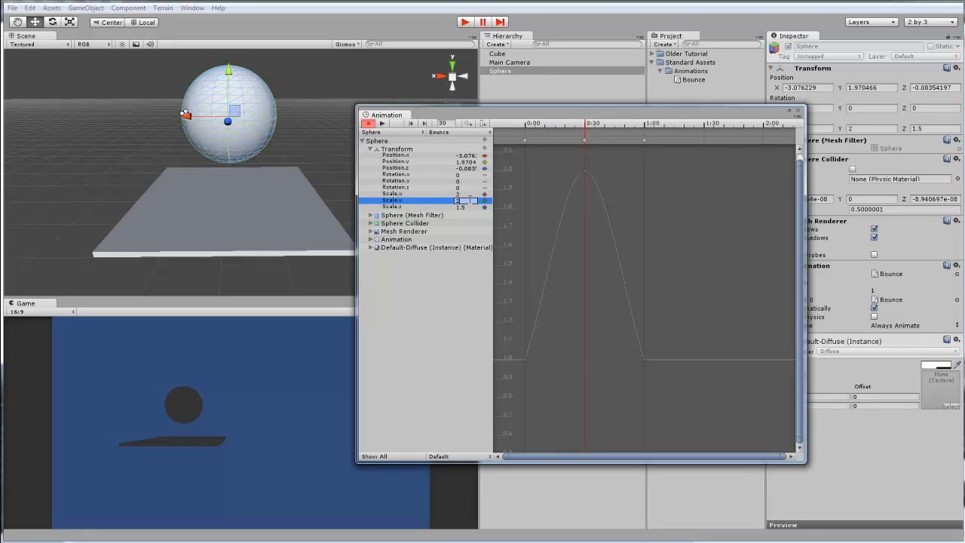
text(1.5)
click(466, 194)
text(1.5)
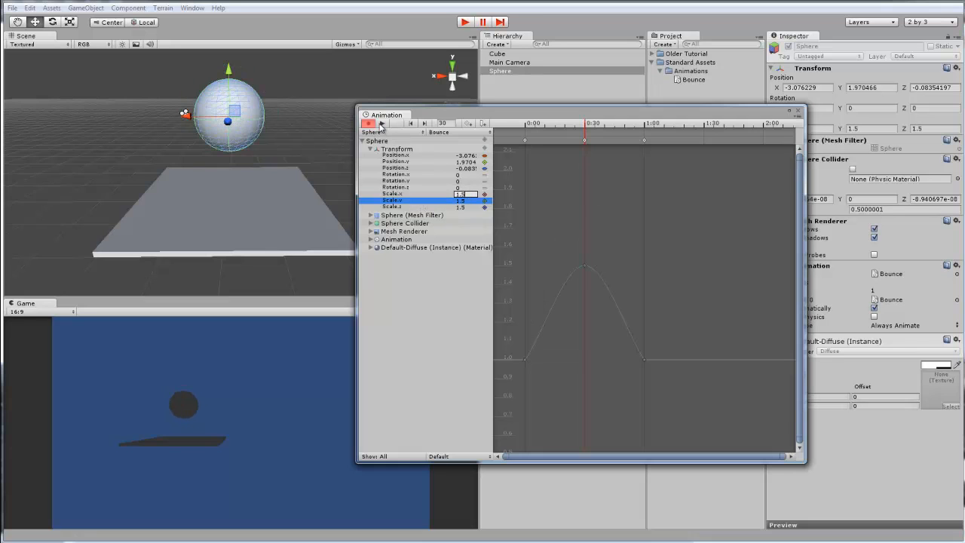
Preview the bounce with the scale change, show all the sphere's curves and return to 0:00.
click(381, 124)
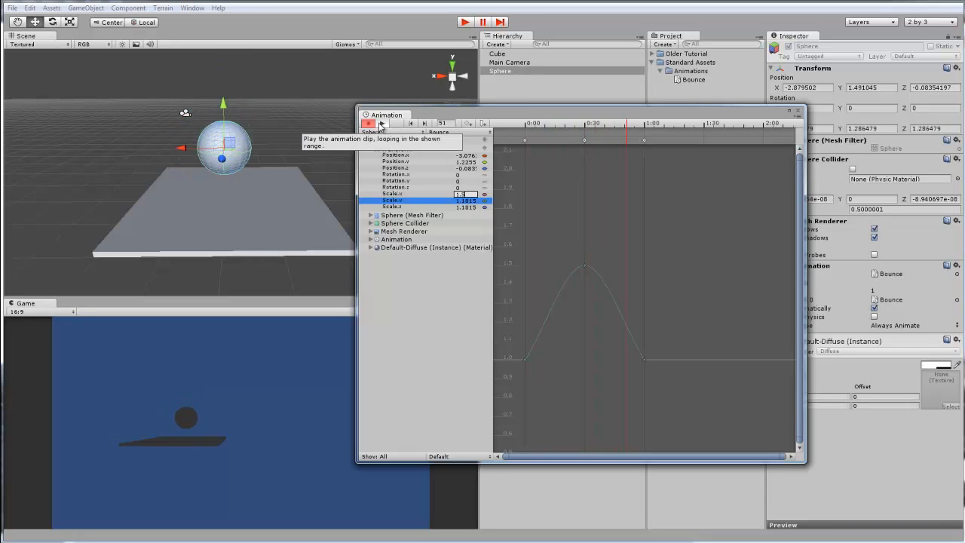
click(533, 162)
click(729, 198)
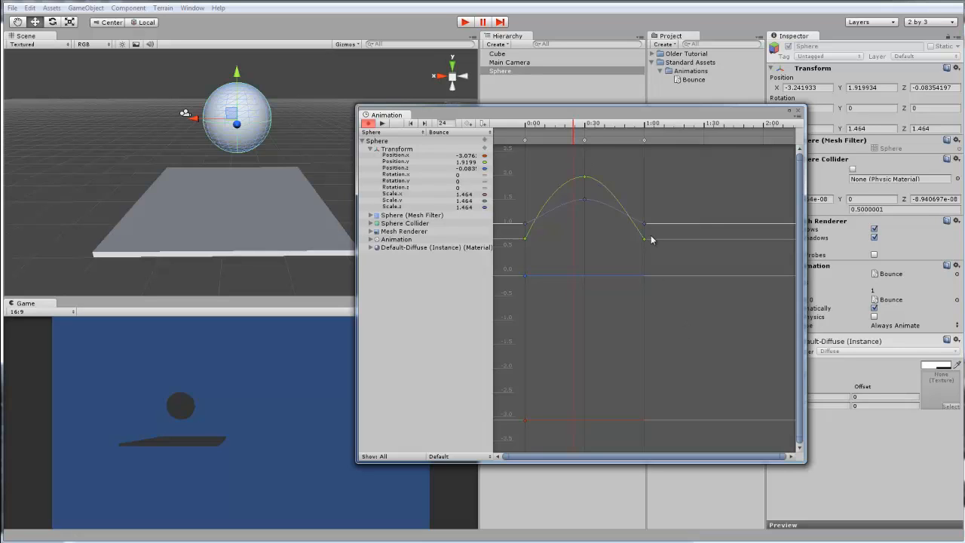
drag(546, 124, 502, 155)
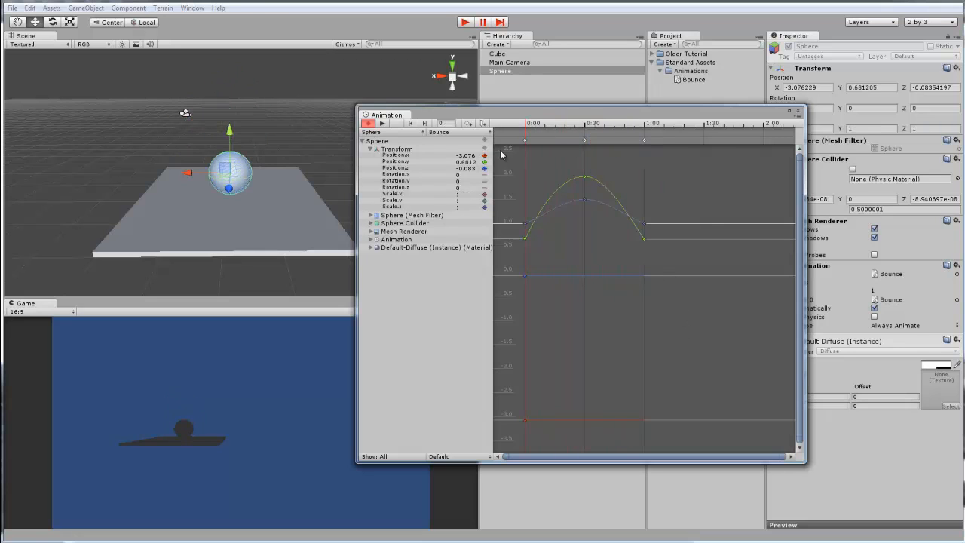
Collapse the Transform properties and examine the Sphere Collider's animatable properties.
click(370, 150)
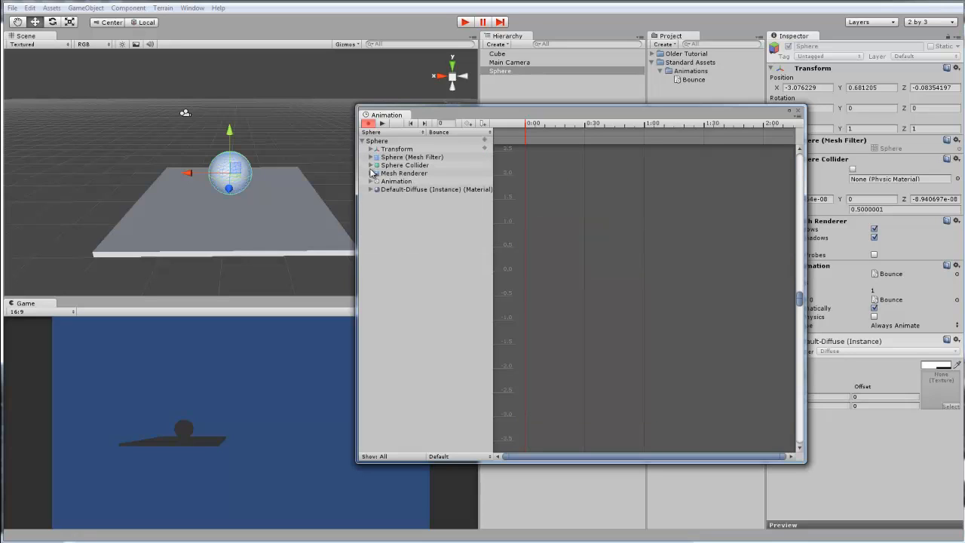
click(371, 166)
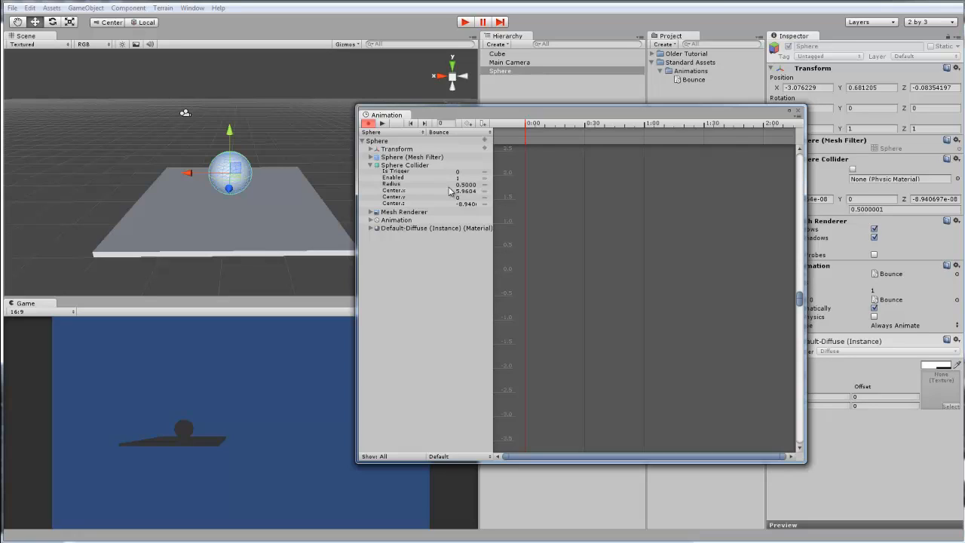
click(370, 165)
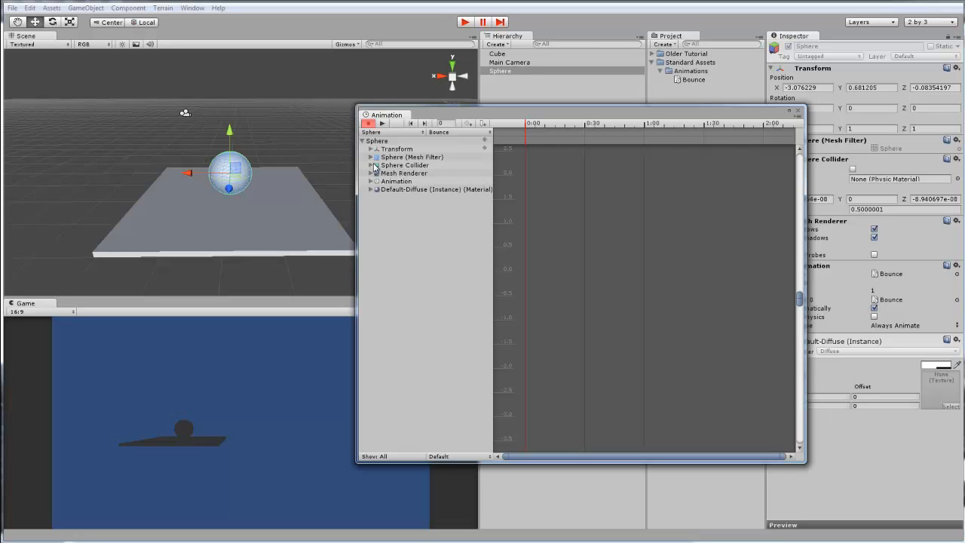
click(371, 166)
click(370, 166)
mouse_move(518, 131)
mouse_down()
mouse_move(566, 131)
mouse_move(504, 144)
mouse_up()
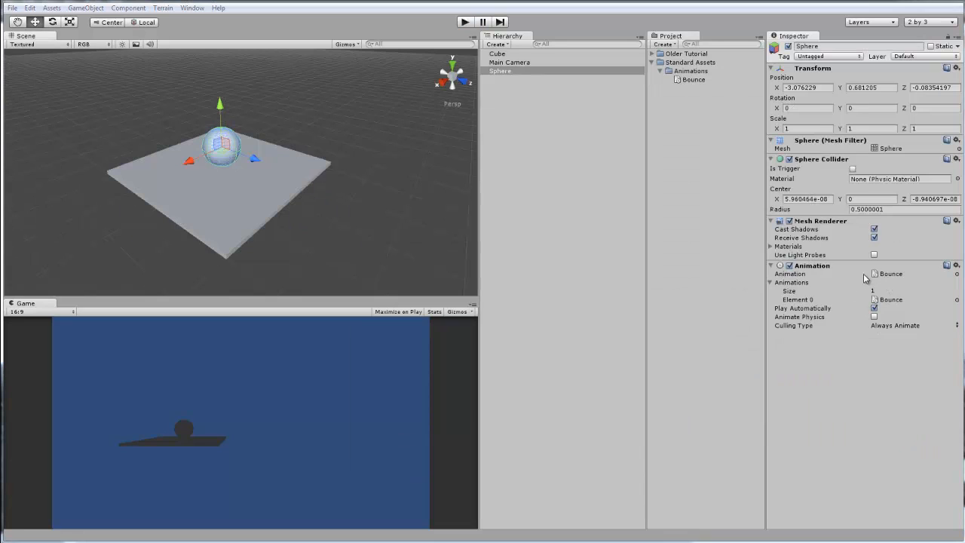
Open the Bounce clip's settings from the sphere's Animation component and review the Wrap Mode options without changing them.
double_click(903, 274)
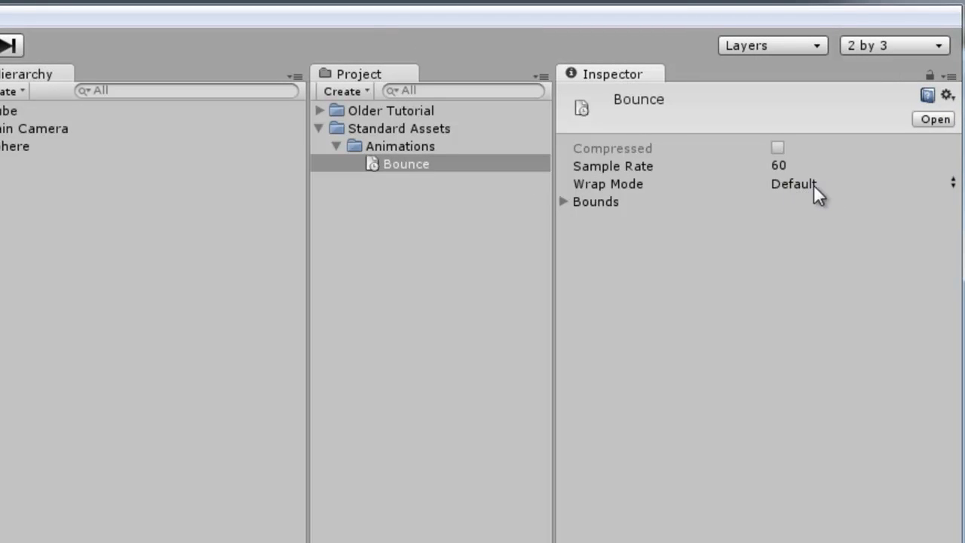
click(835, 182)
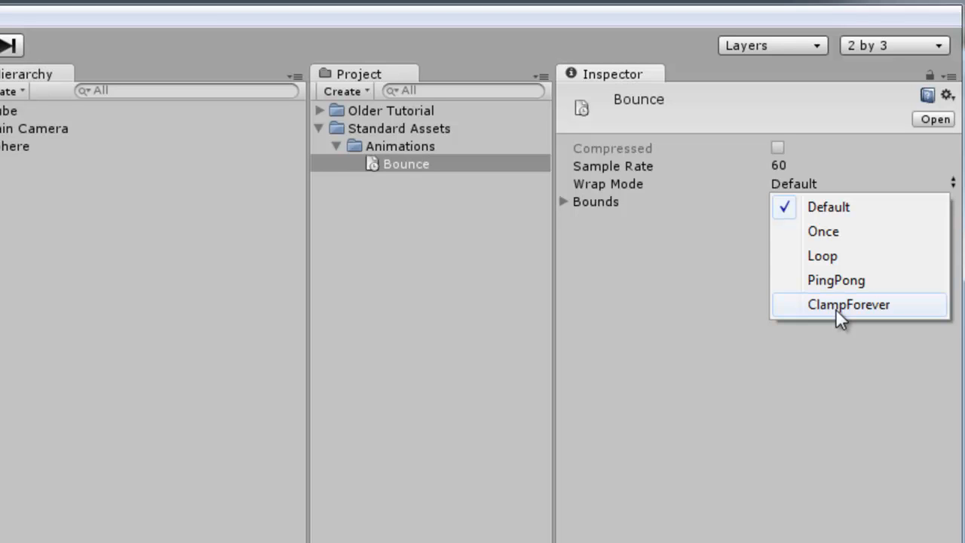
click(348, 435)
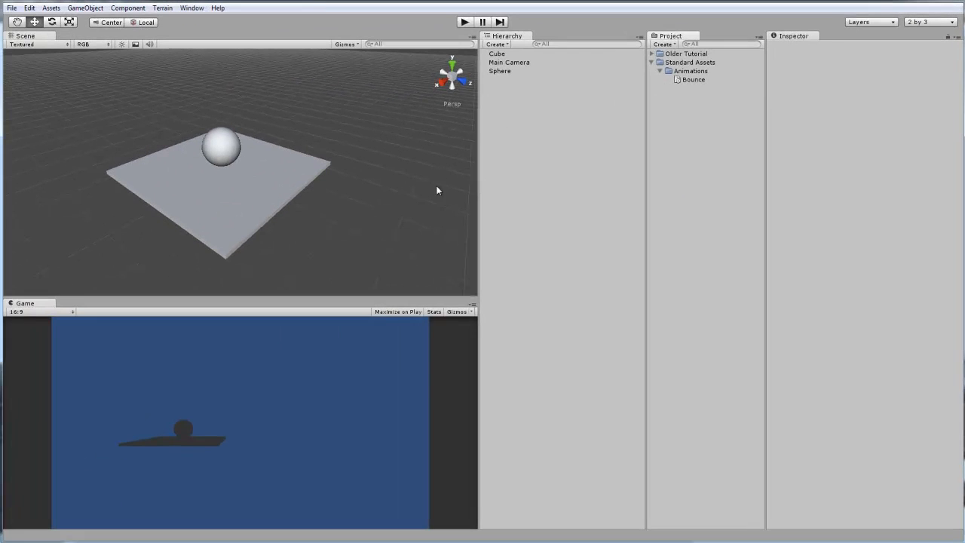